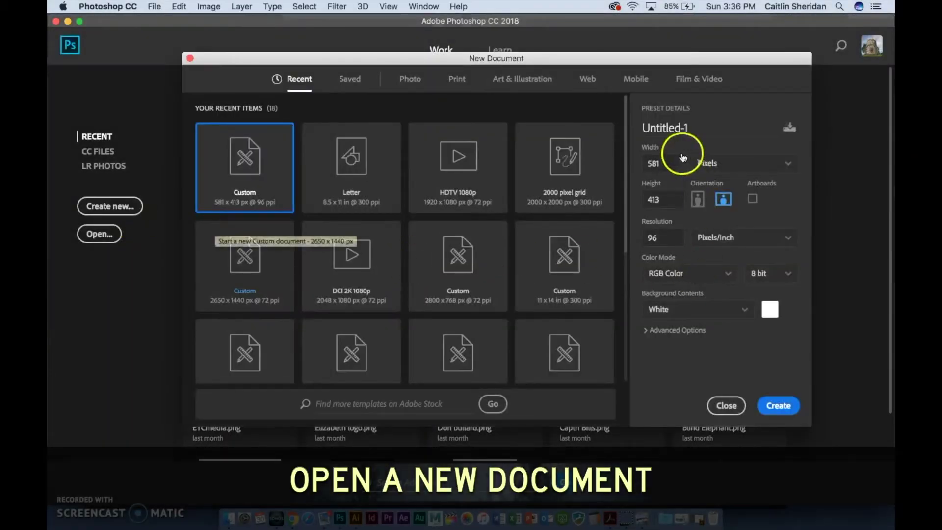
Configure the new document in inches at 8 wide by 8 high with a resolution of 150 pixels/inch.
{"action": "left_click", "coordinate": [708, 202]}
{"action": "double_click", "coordinate": [669, 164]}
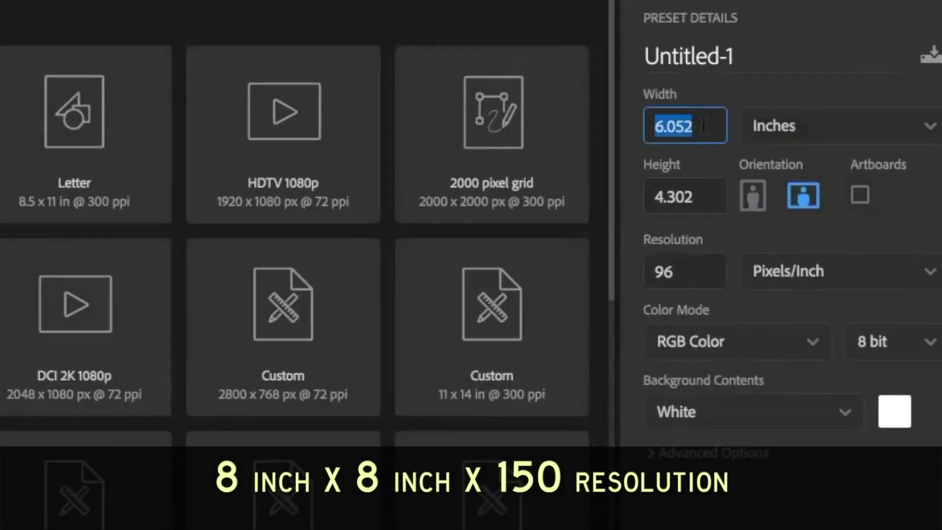
{"action": "type", "text": "8"}
{"action": "double_click", "coordinate": [697, 194]}
{"action": "type", "text": "8"}
{"action": "left_click", "coordinate": [685, 248]}
{"action": "left_click", "coordinate": [681, 258]}
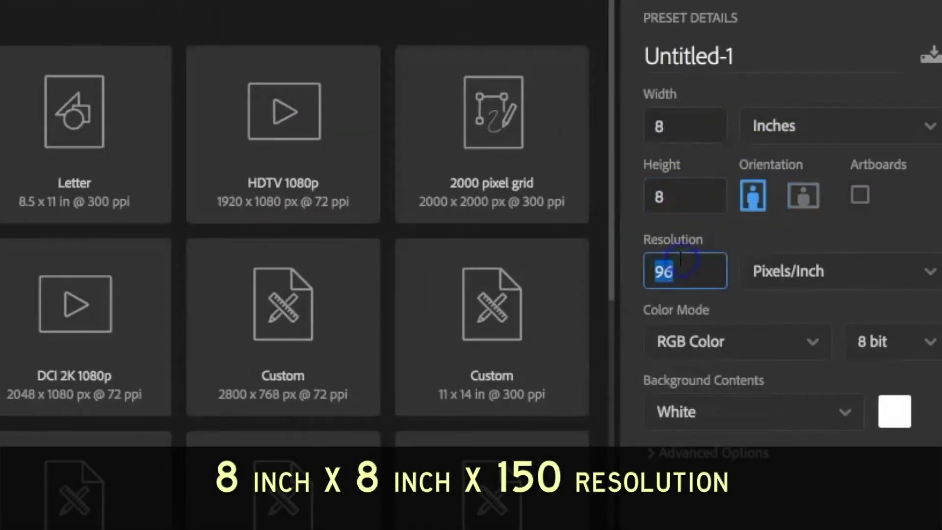
{"action": "type", "text": "150"}
{"action": "left_click", "coordinate": [726, 344]}
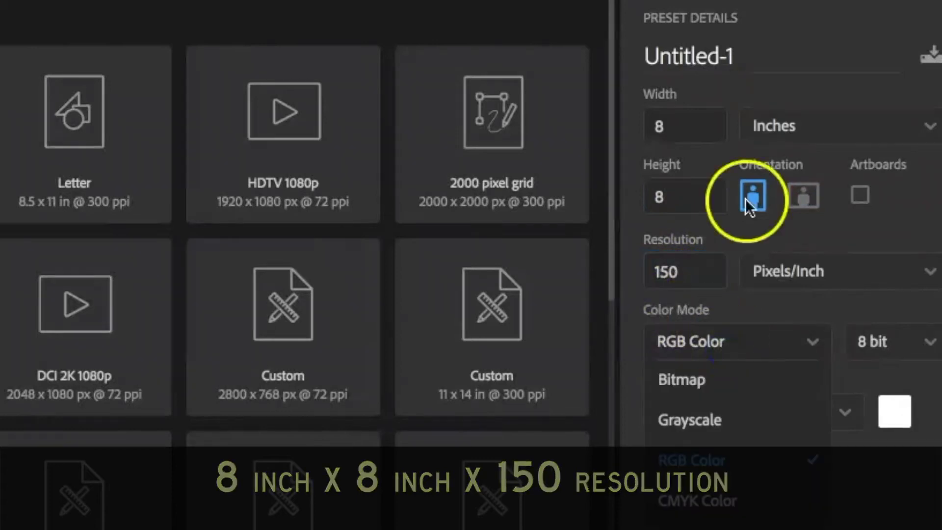
Name the new document "FF Sketch" and create it.
{"action": "left_click", "coordinate": [743, 61]}
{"action": "type", "text": "FF Sketch"}
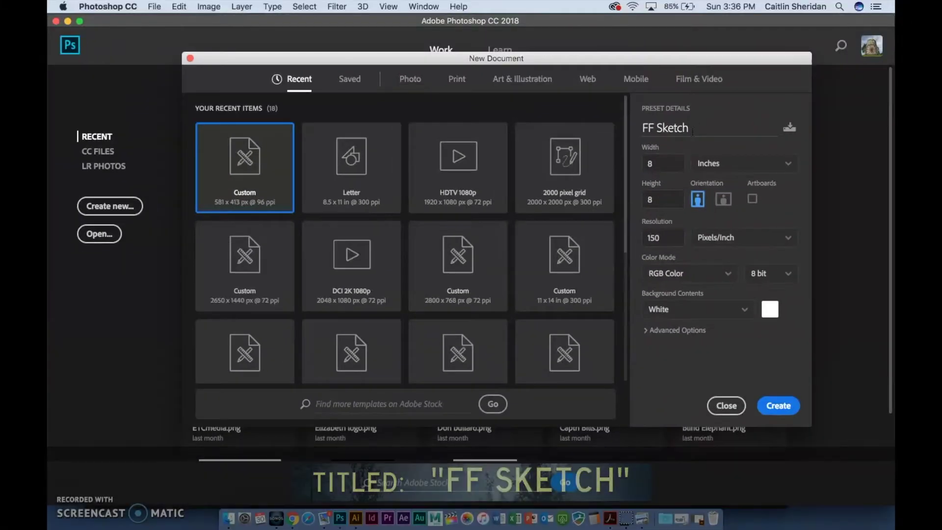
{"action": "left_click", "coordinate": [768, 410]}
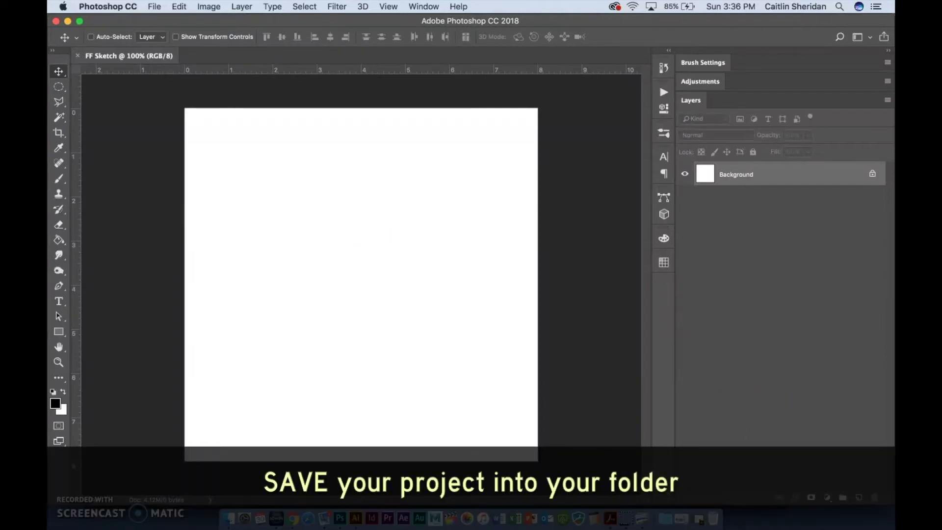
Save the document as FF Sketch.jpg in the Downloads folder, in JPEG format at quality 12 (Maximum).
{"action": "left_click", "coordinate": [155, 6]}
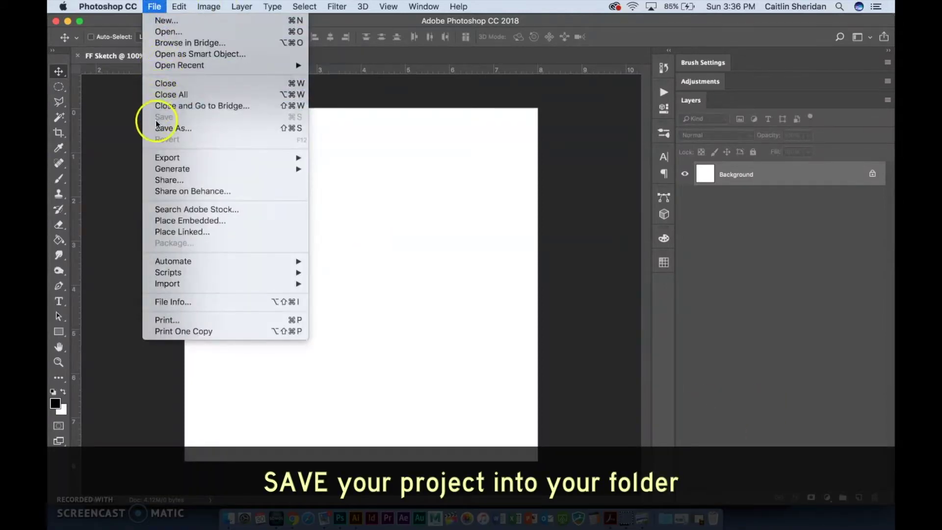
{"action": "left_click", "coordinate": [171, 130]}
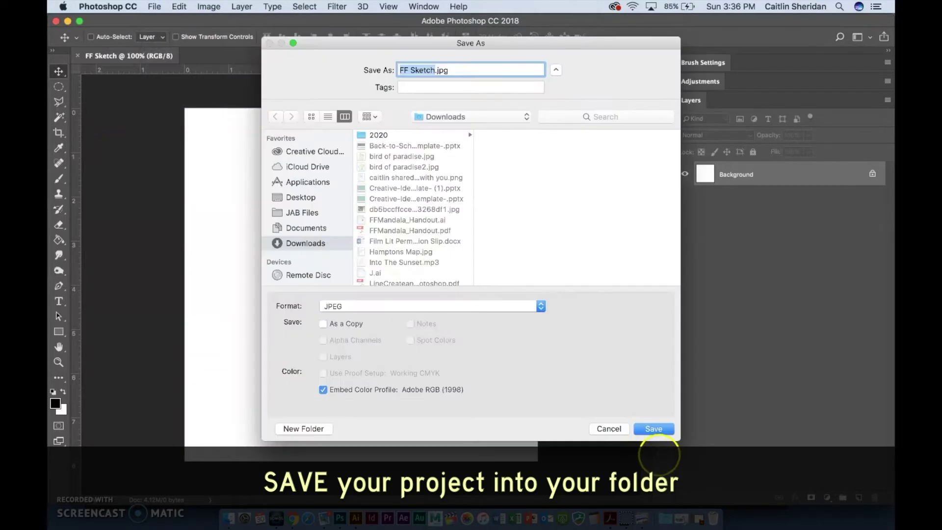
{"action": "left_click", "coordinate": [660, 429]}
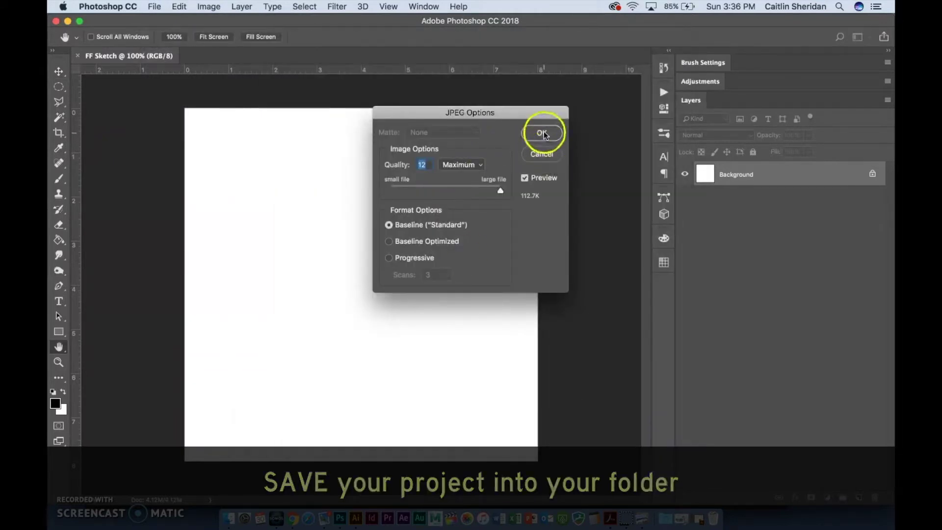
{"action": "left_click", "coordinate": [542, 130]}
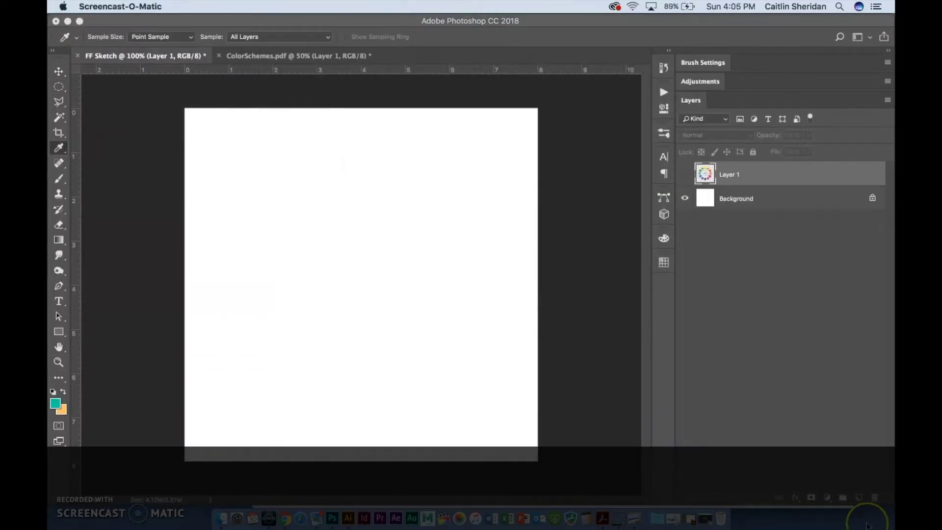
Add a new empty layer above the color wheel layer and make the color wheel visible.
{"action": "left_click", "coordinate": [859, 499]}
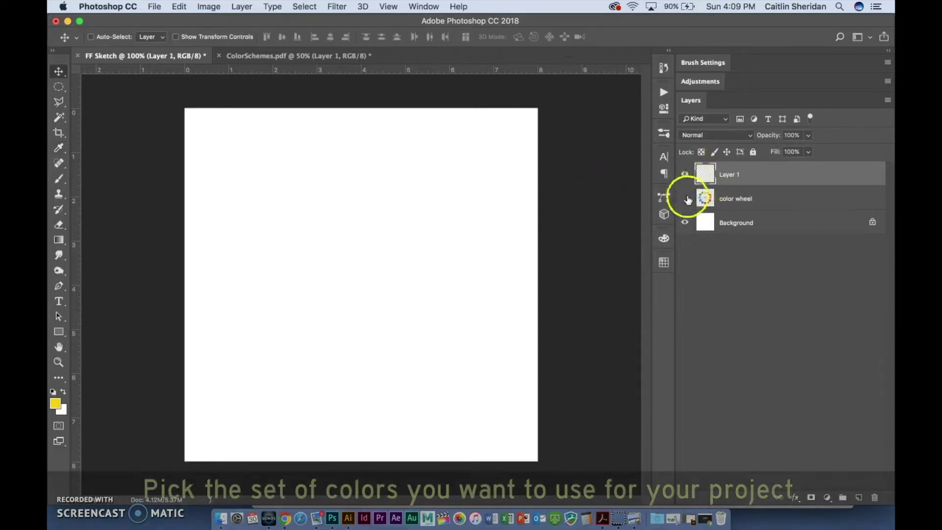
{"action": "left_click", "coordinate": [686, 199]}
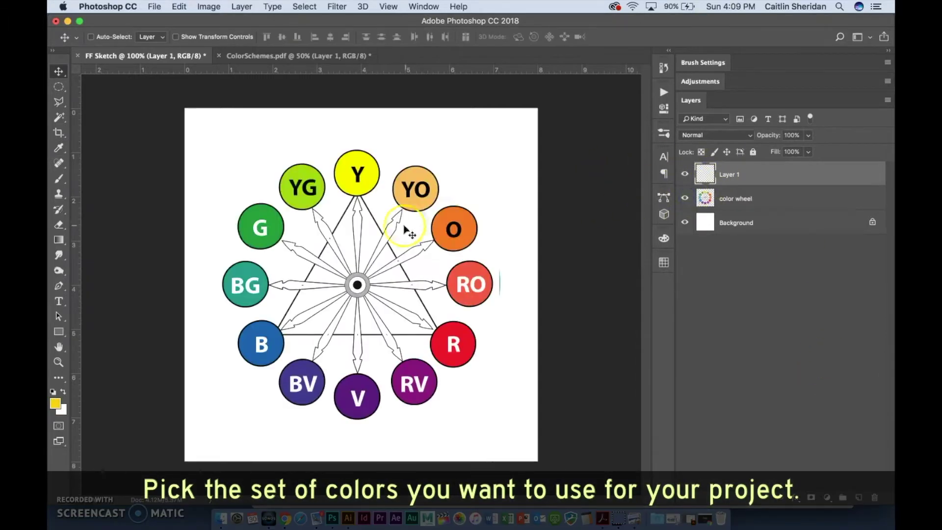
Set the background color to the yellow-green sampled from the YG circle of the color wheel.
{"action": "left_click", "coordinate": [62, 409]}
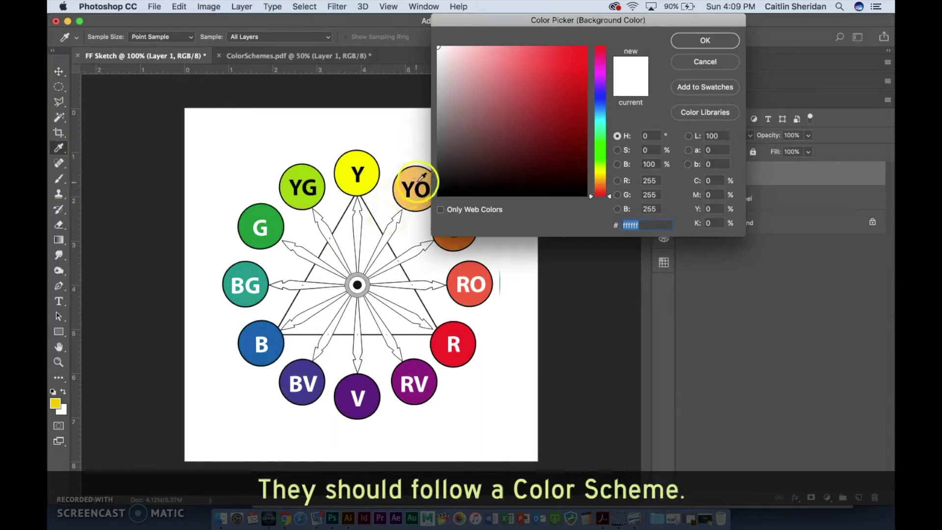
{"action": "left_click", "coordinate": [298, 169]}
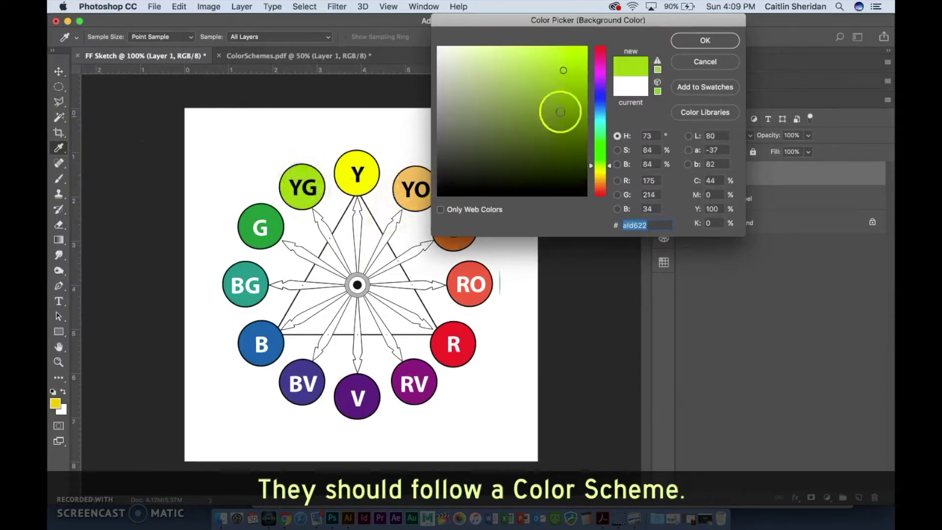
{"action": "left_click", "coordinate": [688, 42]}
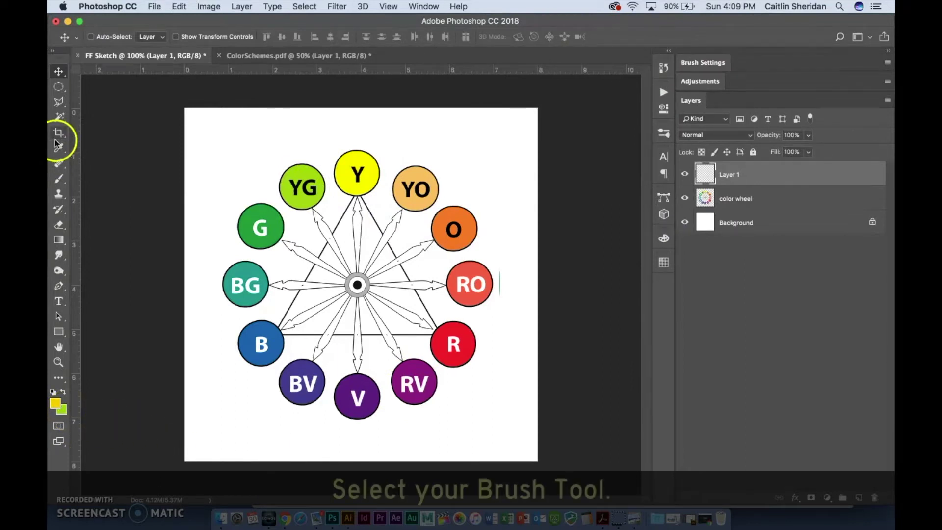
Choose the Brush tool and set its size to 20 px, keeping hardness at 100%.
{"action": "left_click", "coordinate": [59, 181]}
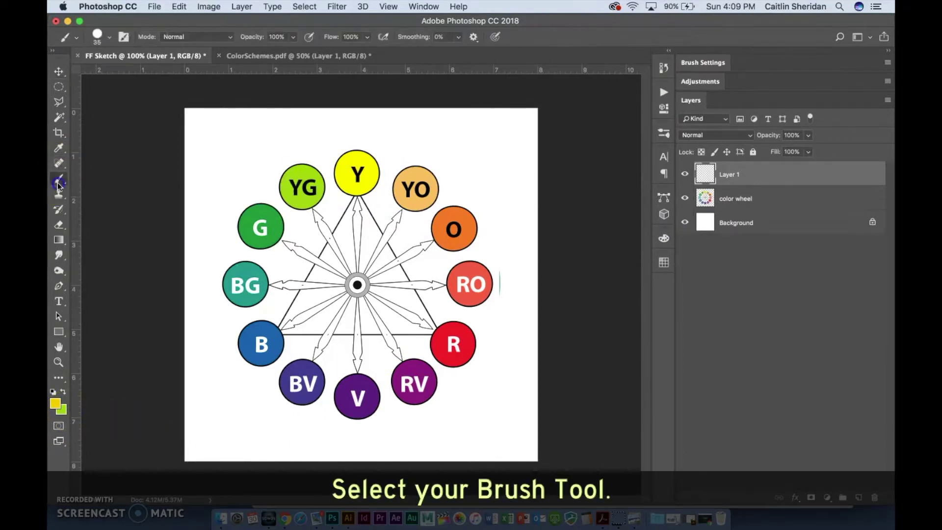
{"action": "left_click", "coordinate": [110, 38]}
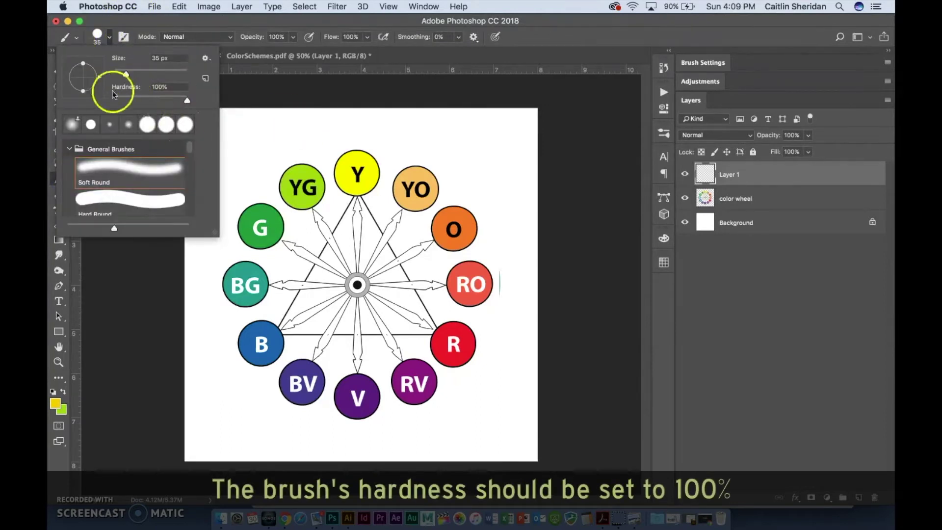
{"action": "left_click", "coordinate": [118, 73]}
{"action": "left_click", "coordinate": [253, 93]}
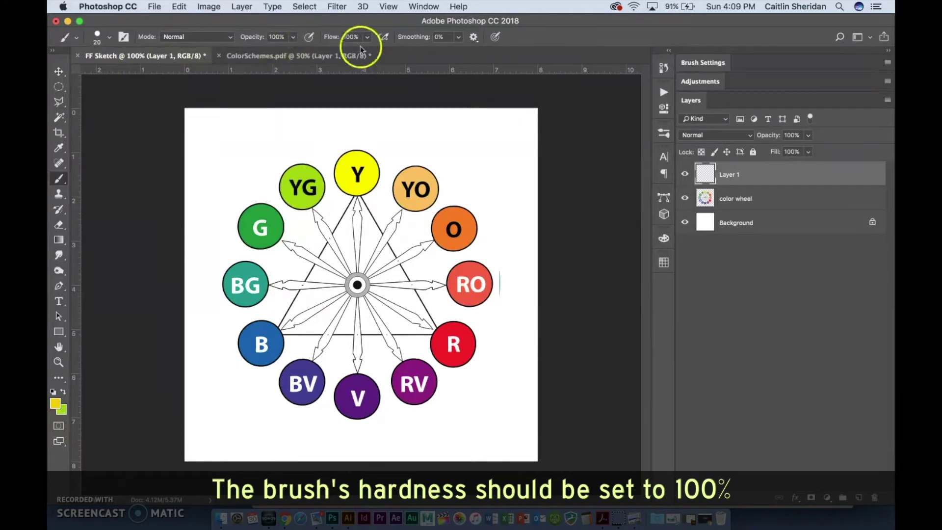
{"action": "left_click_drag", "start_coordinate": [239, 155], "coordinate": [350, 126]}
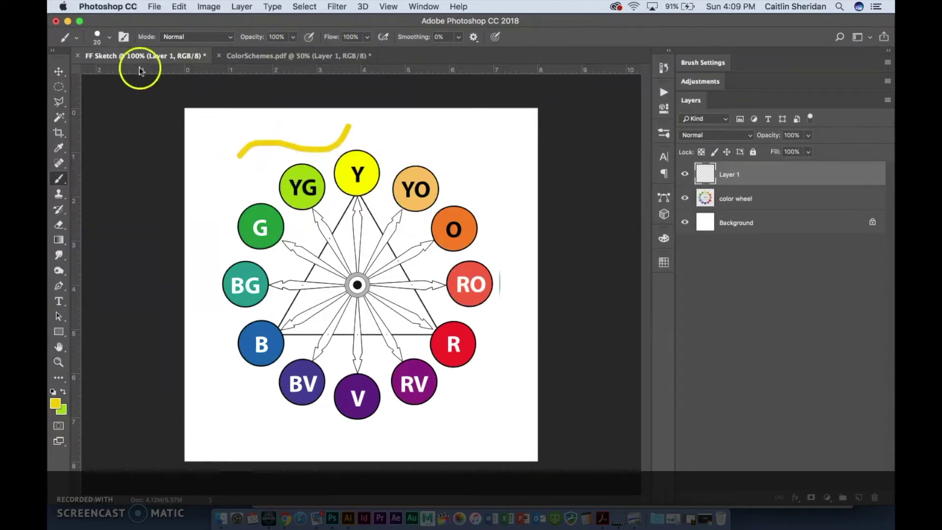
{"action": "left_click", "coordinate": [178, 6]}
{"action": "left_click", "coordinate": [183, 21]}
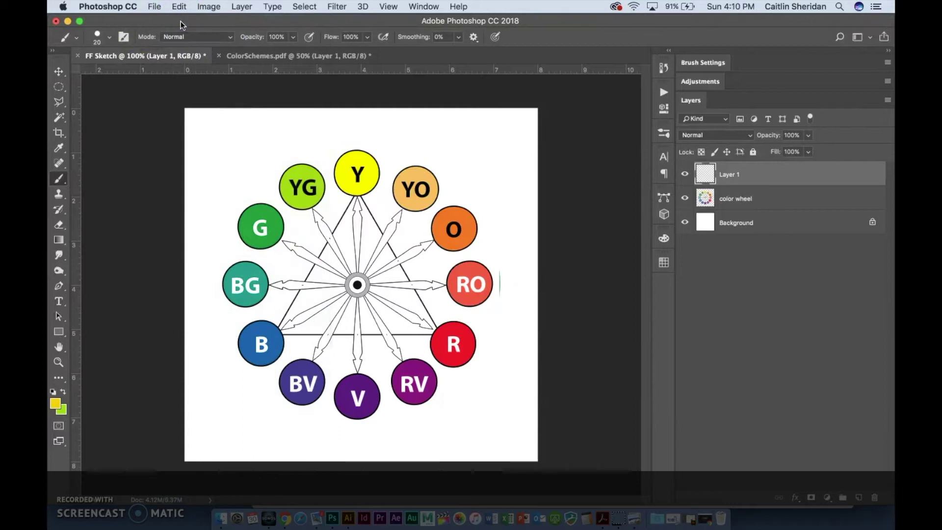
Turn on the document grid and hide the color wheel layer.
{"action": "left_click", "coordinate": [388, 6]}
{"action": "mouse_move", "coordinate": [398, 210]}
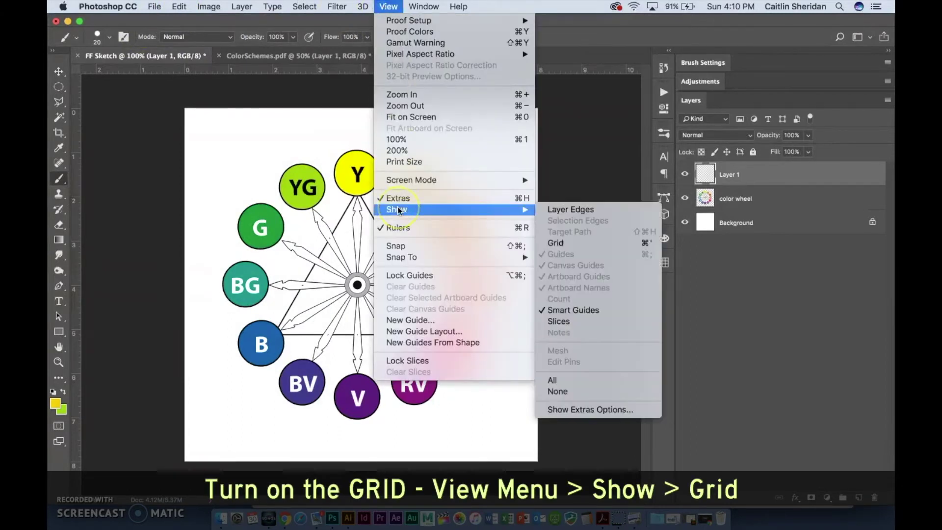
{"action": "left_click", "coordinate": [570, 246]}
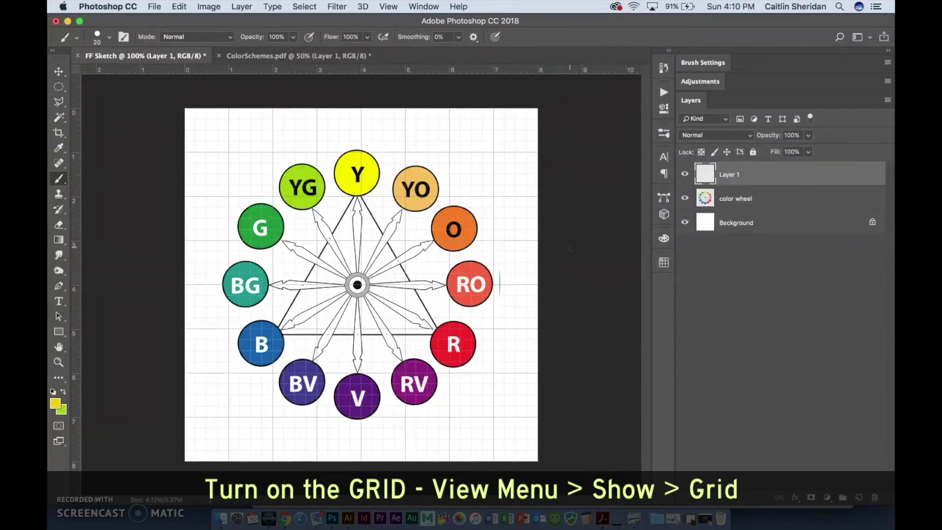
{"action": "left_click", "coordinate": [685, 198]}
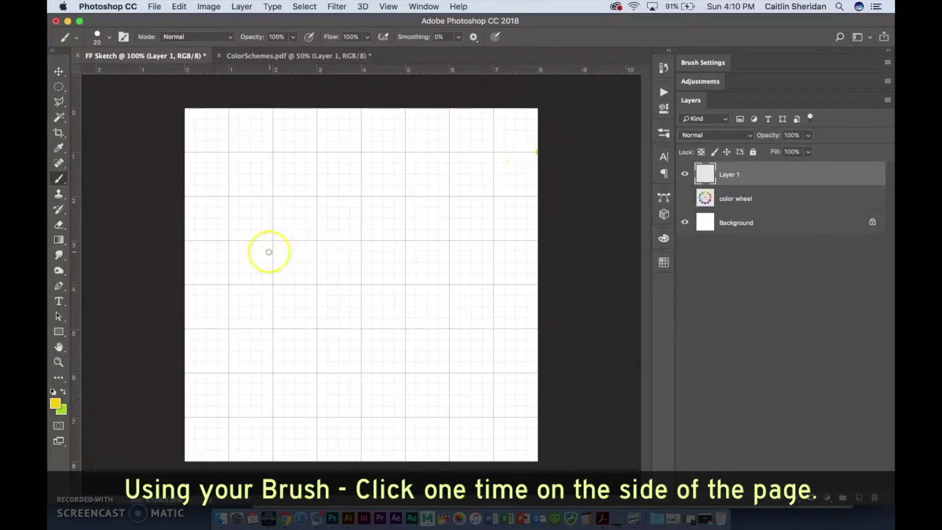
Paint two straight horizontal yellow lines across the full page width, one on the 1-inch grid line and one just below it.
{"action": "left_click", "coordinate": [186, 152]}
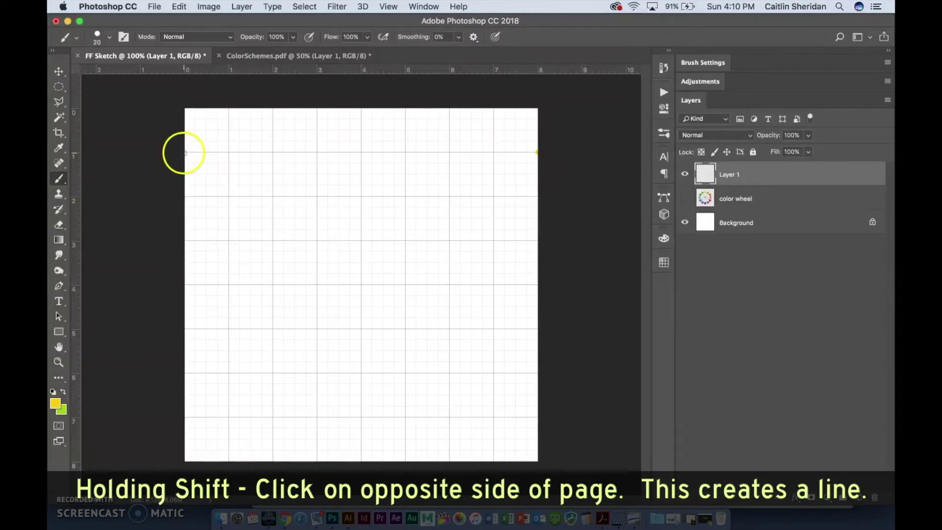
{"action": "left_click", "coordinate": [185, 153], "text": "shift"}
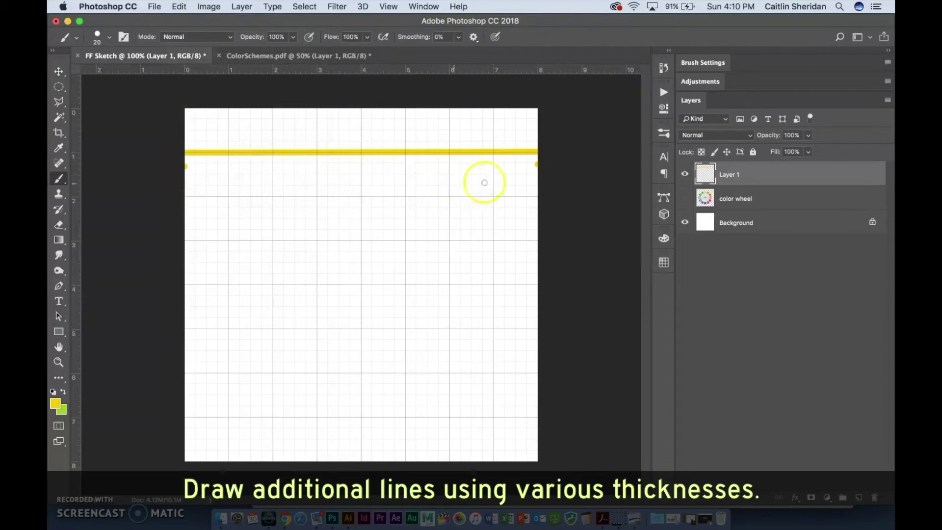
{"action": "left_click", "coordinate": [536, 166], "text": "shift"}
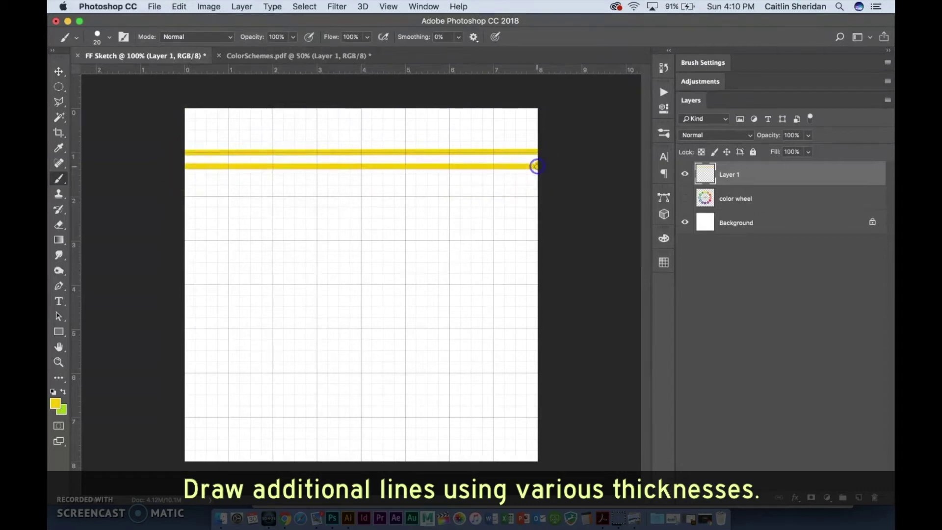
Reduce the brush size to 9 px and paint a thinner horizontal line across the page just below the other two.
{"action": "key", "text": "bracketleft"}
{"action": "key", "text": "bracketleft"}
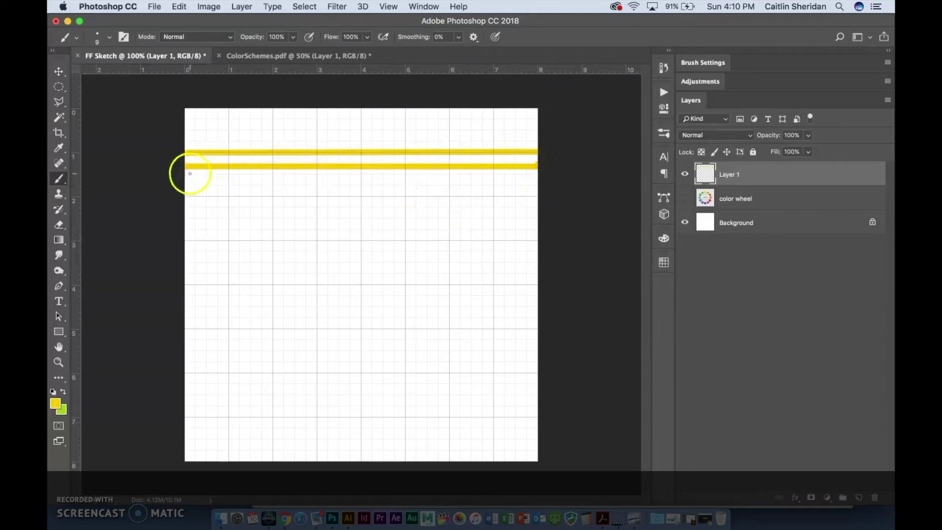
{"action": "left_click", "coordinate": [185, 174], "text": "shift"}
{"action": "left_click", "coordinate": [685, 174]}
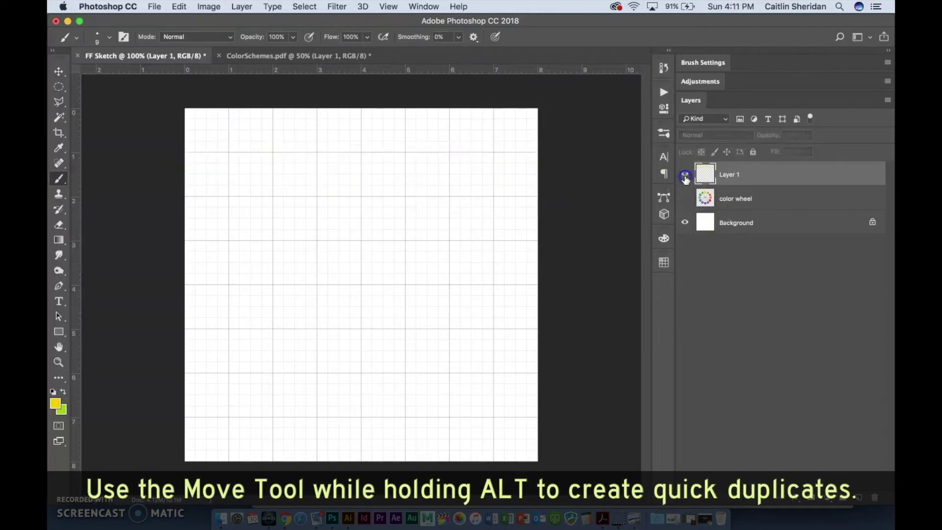
{"action": "left_click", "coordinate": [685, 174]}
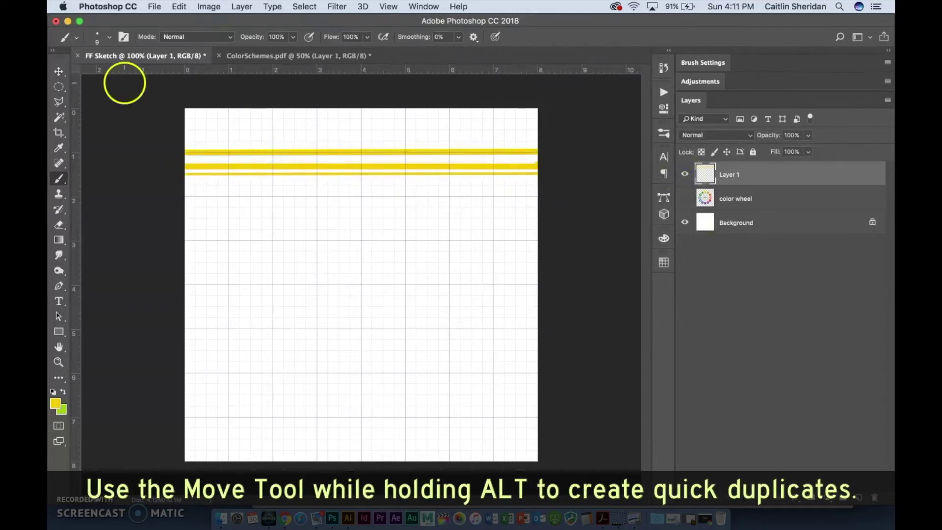
Duplicate the set of horizontal lines with the Move tool, placing the copy at the 3-inch grid line.
{"action": "left_click", "coordinate": [58, 70]}
{"action": "left_click", "coordinate": [59, 71]}
{"action": "left_click_drag", "start_coordinate": [484, 173], "coordinate": [488, 260]}
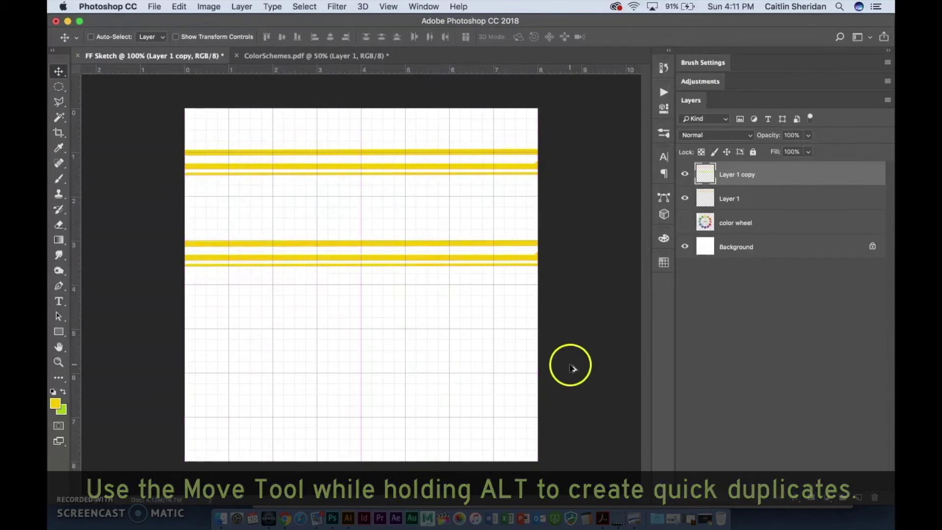
Free Transform the copied lines: rotate them -90°, position them vertically at the 1-inch grid line, and stretch them slightly past the page's top edge.
{"action": "left_click", "coordinate": [180, 7]}
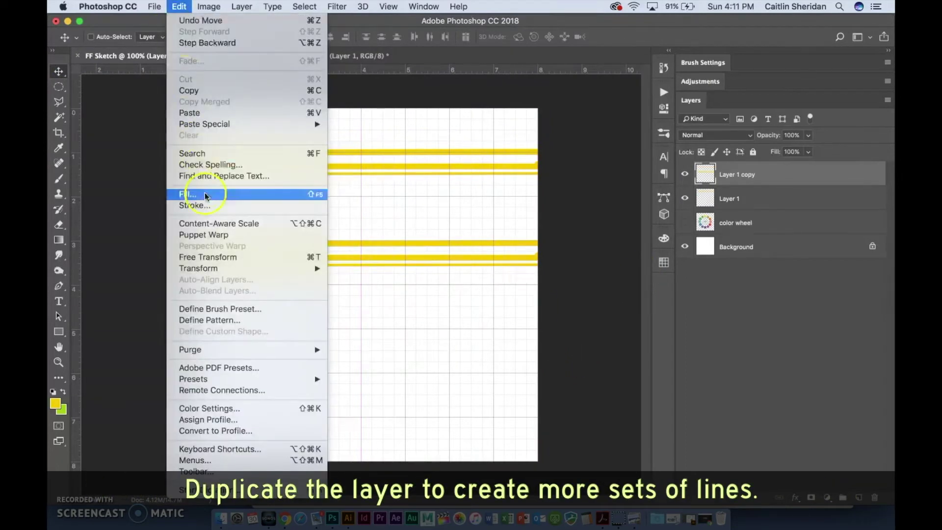
{"action": "left_click", "coordinate": [216, 255]}
{"action": "left_click_drag", "start_coordinate": [520, 261], "coordinate": [236, 161]}
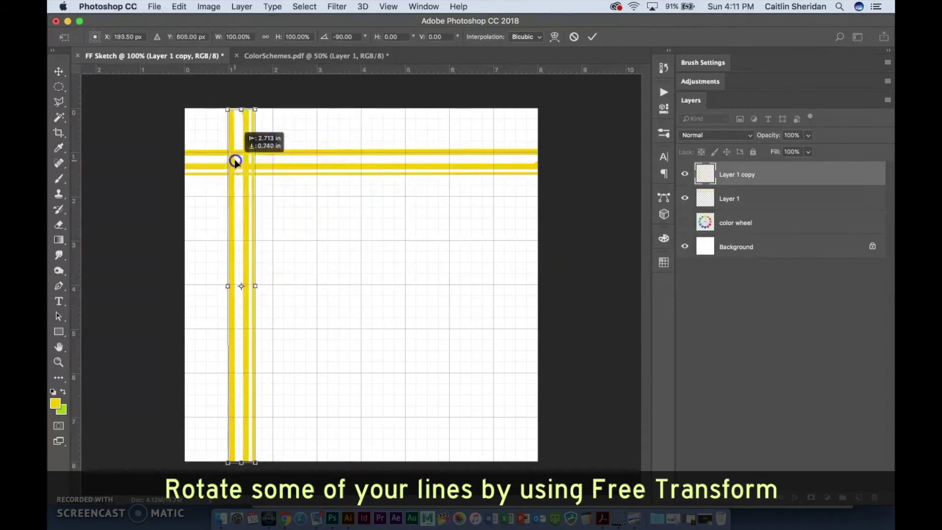
{"action": "left_click_drag", "start_coordinate": [241, 108], "coordinate": [241, 104]}
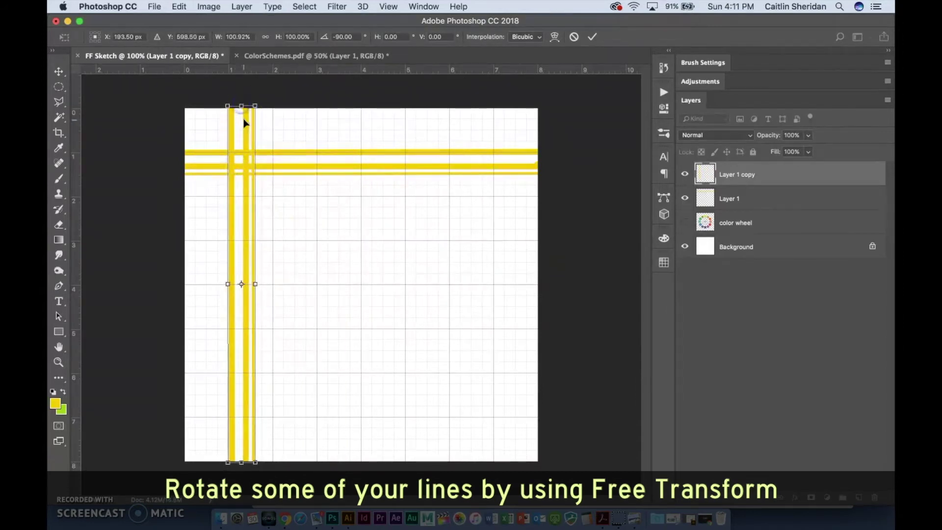
{"action": "key", "text": "Return"}
Duplicate the vertical set of lines and place the copy near the page's right edge, starting at about 6.5 inches.
{"action": "left_click", "coordinate": [717, 197]}
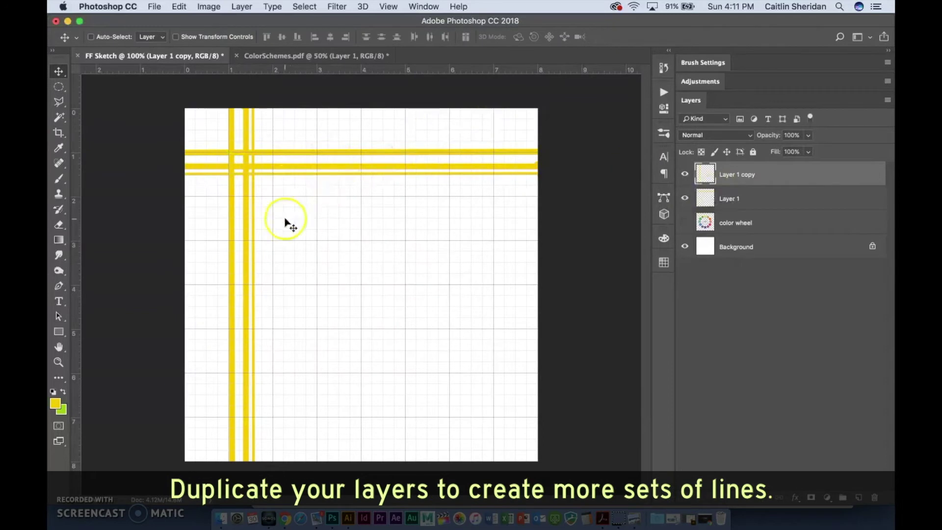
{"action": "left_click_drag", "start_coordinate": [248, 222], "coordinate": [486, 213]}
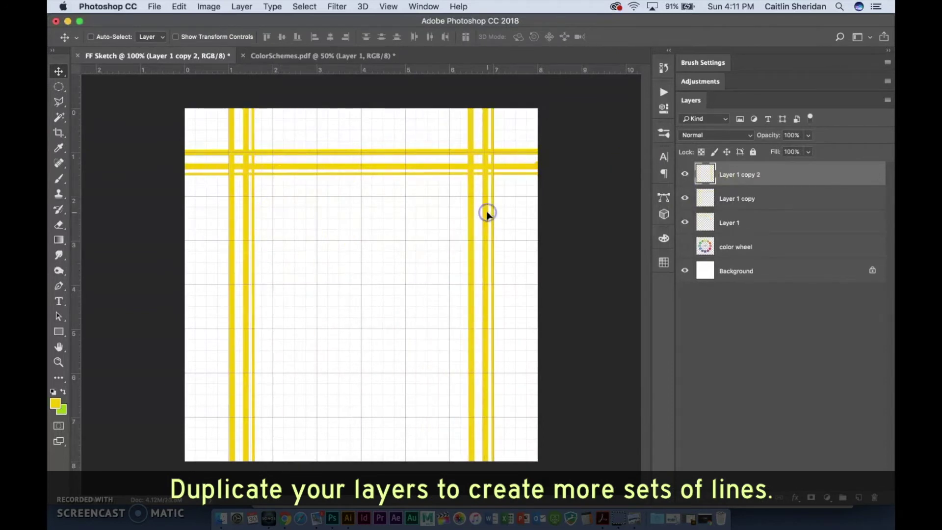
On Layer 1, paint a thin yellow horizontal line across the page at the 5-inch grid line and a 45 px line just above it.
{"action": "left_click", "coordinate": [731, 222]}
{"action": "left_click", "coordinate": [59, 178]}
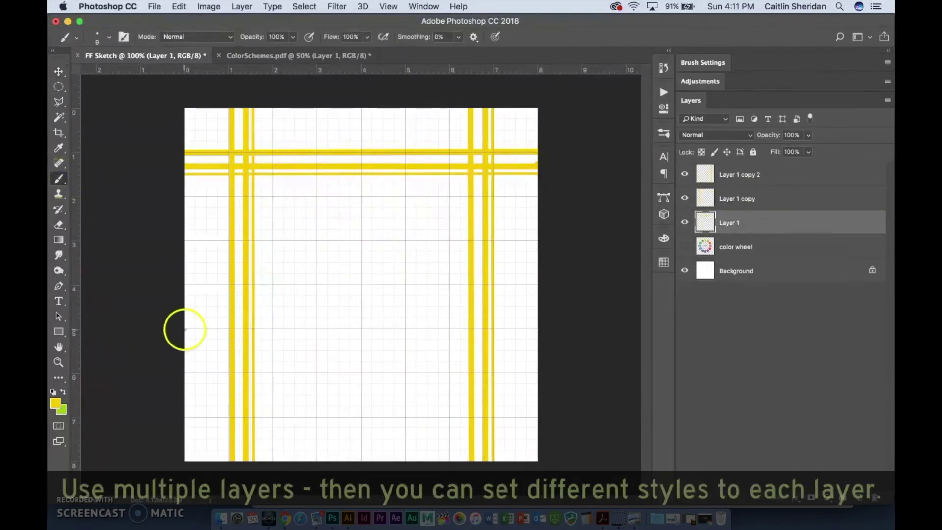
{"action": "left_click", "coordinate": [538, 329], "text": "shift"}
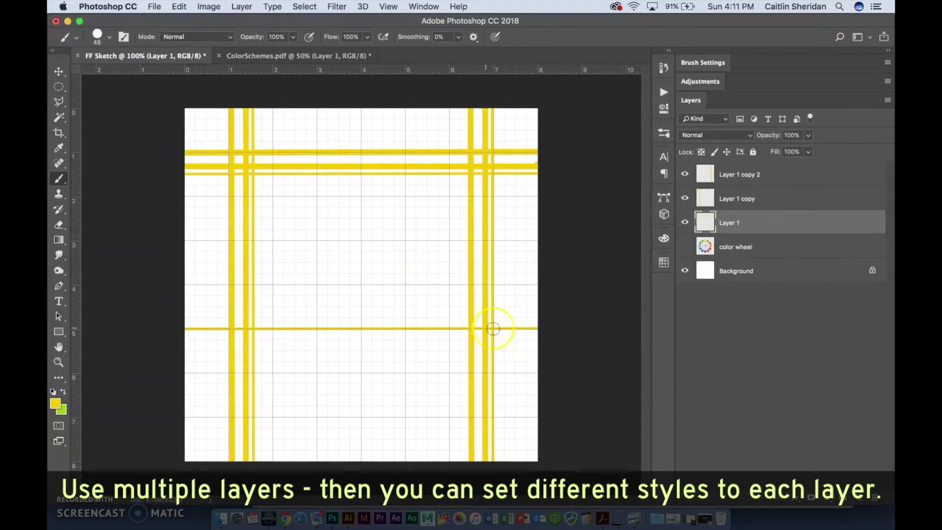
{"action": "left_click_drag", "start_coordinate": [544, 318], "coordinate": [173, 316]}
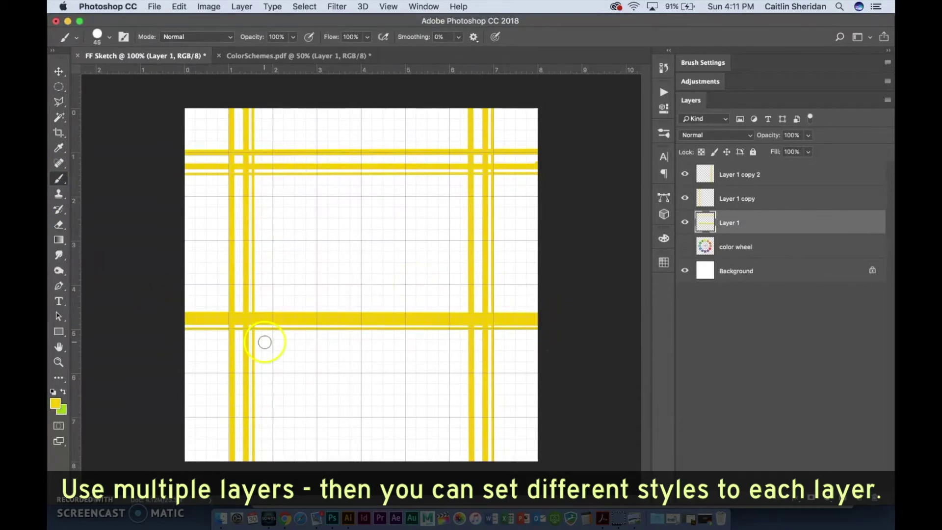
Duplicate Layer 1 and flip the copy upside down with Free Transform, placing its thick line near 4 inches and the three-line set near the page's bottom.
{"action": "key", "text": "v"}
{"action": "left_click_drag", "start_coordinate": [263, 317], "coordinate": [285, 440]}
{"action": "left_click", "coordinate": [180, 6]}
{"action": "left_click", "coordinate": [206, 257]}
{"action": "left_click_drag", "start_coordinate": [168, 185], "coordinate": [492, 427]}
{"action": "key", "text": "Return"}
Create a new layer, swap the foreground color to green, and paint a 20 px horizontal line just above the top yellow set.
{"action": "left_click", "coordinate": [860, 498]}
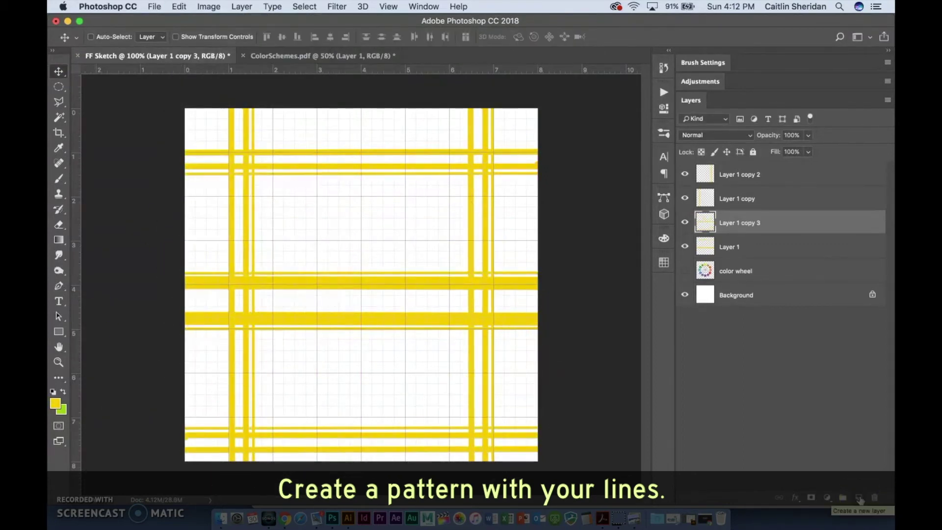
{"action": "left_click", "coordinate": [64, 393]}
{"action": "left_click", "coordinate": [59, 178]}
{"action": "left_click", "coordinate": [186, 141]}
{"action": "left_click", "coordinate": [538, 141], "text": "shift"}
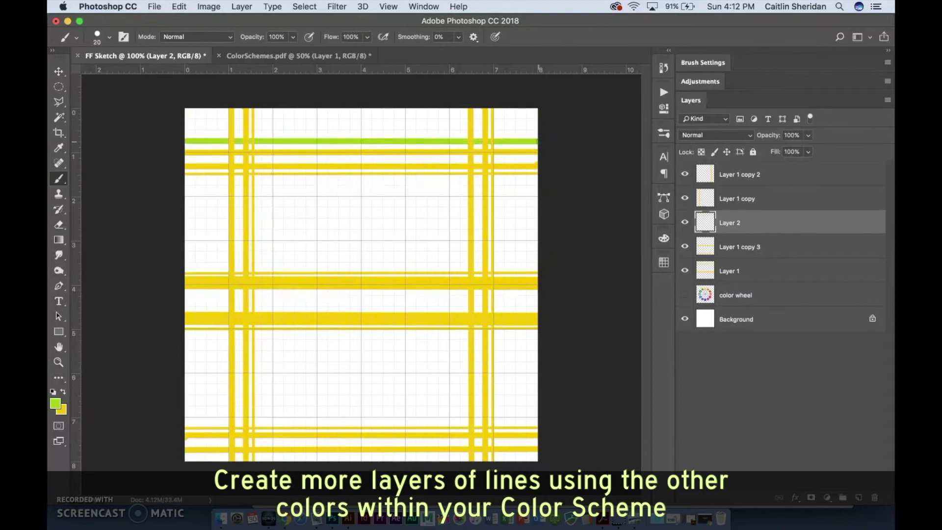
Paint thick green horizontal lines across the page at about 1.1 and 4.2 inches, plus a thinner one at about 4.6 inches.
{"action": "left_click", "coordinate": [538, 160]}
{"action": "left_click", "coordinate": [183, 159], "text": "shift"}
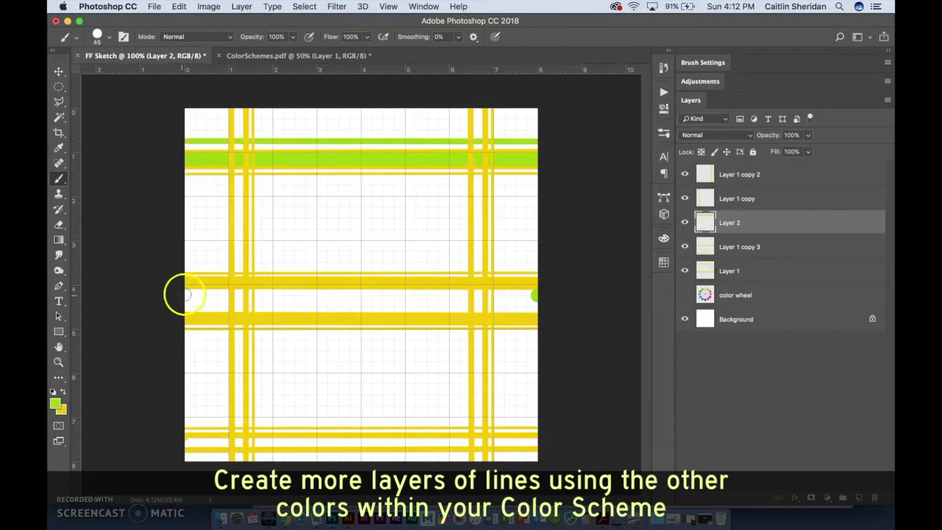
{"action": "left_click", "coordinate": [184, 294], "text": "shift"}
{"action": "left_click", "coordinate": [532, 312], "text": "shift"}
Duplicate Layer 2 and turn the copy into vertical green lines with Free Transform, stacking it directly above Layer 1 copy.
{"action": "left_click", "coordinate": [59, 72]}
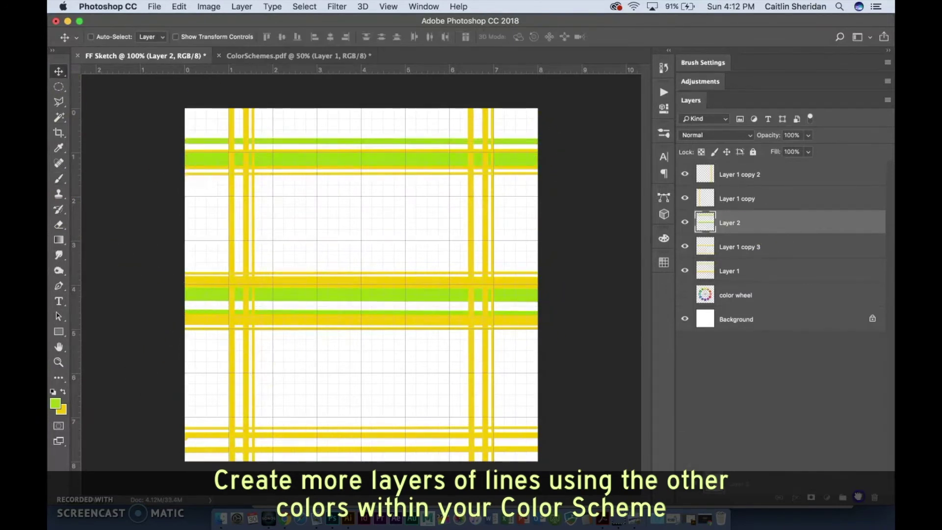
{"action": "left_click_drag", "start_coordinate": [858, 497], "coordinate": [859, 496]}
{"action": "left_click_drag", "start_coordinate": [794, 222], "coordinate": [793, 265]}
{"action": "left_click", "coordinate": [178, 6]}
{"action": "left_click", "coordinate": [206, 258]}
{"action": "left_click_drag", "start_coordinate": [174, 242], "coordinate": [353, 88]}
{"action": "left_click_drag", "start_coordinate": [311, 247], "coordinate": [311, 305]}
{"action": "key", "text": "Return"}
{"action": "left_click_drag", "start_coordinate": [794, 271], "coordinate": [794, 192]}
Create a new layer and sample purple from the temporarily shown color wheel as the foreground color.
{"action": "left_click", "coordinate": [858, 496]}
{"action": "left_click", "coordinate": [685, 343]}
{"action": "key", "text": "i"}
{"action": "left_click", "coordinate": [357, 396]}
{"action": "key", "text": "v"}
{"action": "left_click", "coordinate": [686, 344]}
Paint four vertical purple lines of varied thickness on Layer 3, at about 7.25, 6.6, 1.1 and 1.6 inches.
{"action": "key", "text": "b"}
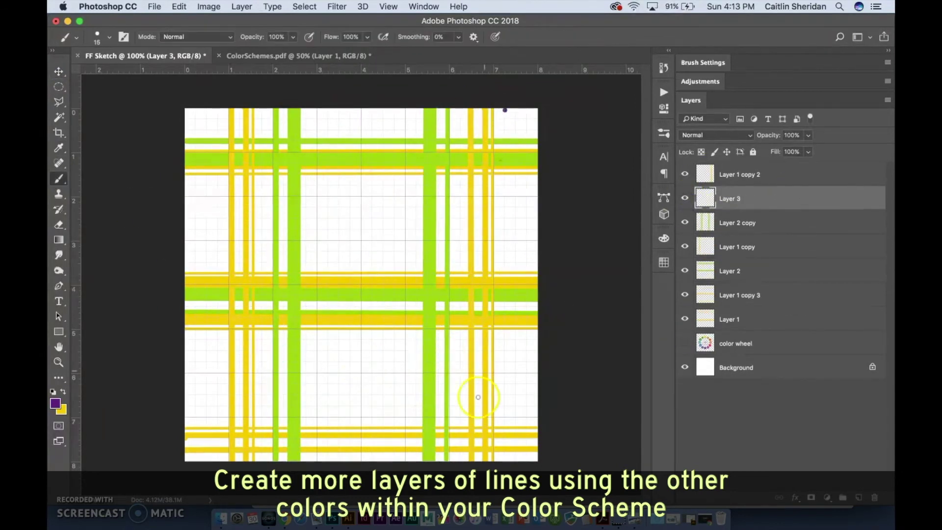
{"action": "key", "text": "bracketleft"}
{"action": "left_click", "coordinate": [505, 461], "text": "shift"}
{"action": "left_click", "coordinate": [475, 460]}
{"action": "left_click", "coordinate": [475, 109], "text": "shift"}
{"action": "left_click", "coordinate": [235, 460], "text": "shift"}
{"action": "left_click", "coordinate": [255, 112]}
{"action": "left_click", "coordinate": [256, 461], "text": "shift"}
Move Layer 3 below Layer 1 copy 3 and Free Transform its purple lines to a -45° rotation and 180.35% height.
{"action": "key", "text": "v"}
{"action": "left_click_drag", "start_coordinate": [731, 199], "coordinate": [731, 304]}
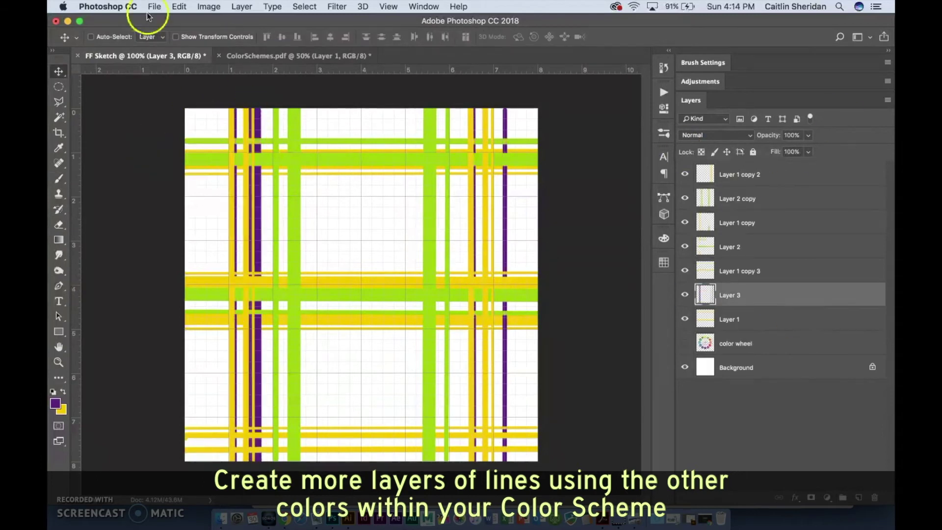
{"action": "left_click", "coordinate": [178, 7]}
{"action": "left_click", "coordinate": [197, 264]}
{"action": "left_click_drag", "start_coordinate": [554, 189], "coordinate": [407, 120]}
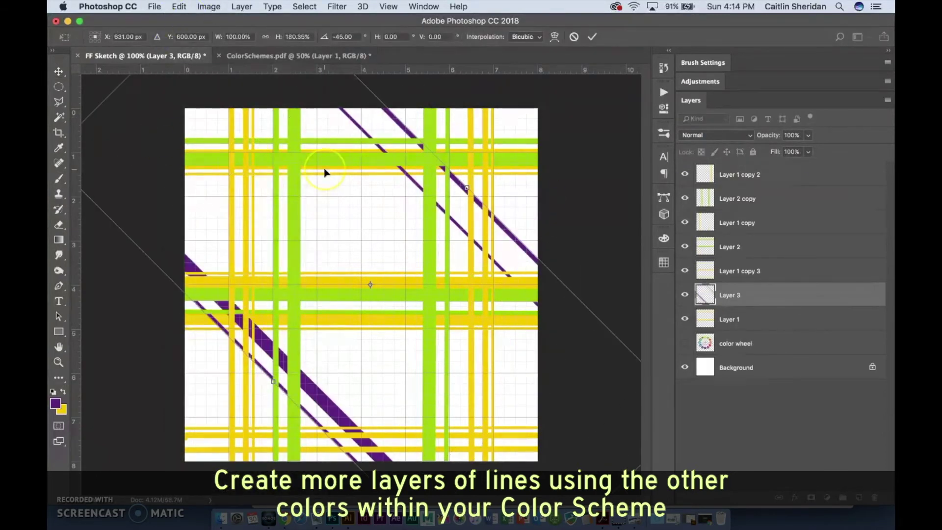
{"action": "key", "text": "Return"}
Duplicate the diagonal purple lines toward the page's upper right and merge the copy into Layer 3.
{"action": "left_click_drag", "start_coordinate": [374, 304], "coordinate": [437, 254]}
{"action": "key", "text": "super+e"}
Duplicate Layer 3 and rotate the copy with Free Transform until its purple lines run horizontally across the page.
{"action": "key", "text": "super+j"}
{"action": "key", "text": "super+t"}
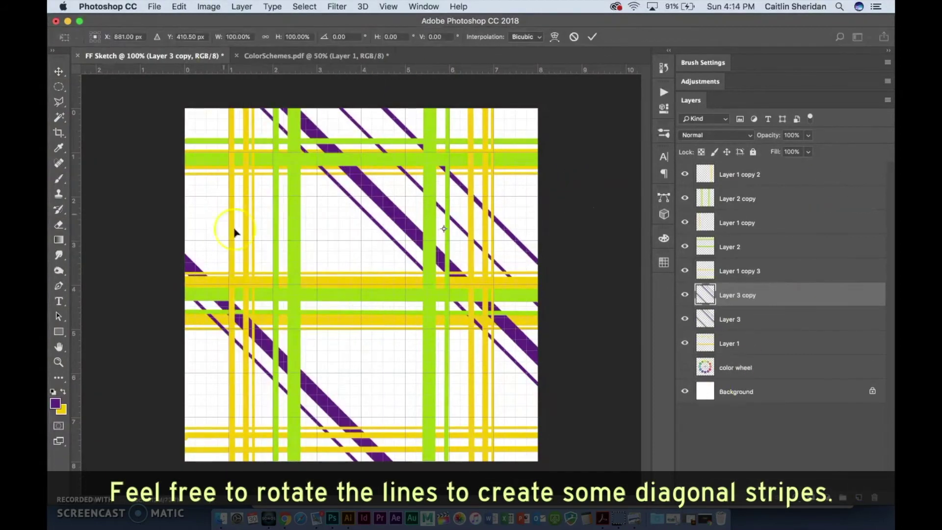
{"action": "left_click", "coordinate": [179, 7]}
{"action": "left_click", "coordinate": [192, 257]}
{"action": "scroll", "coordinate": [385, 280], "scroll_direction": "down", "scroll_amount": 3}
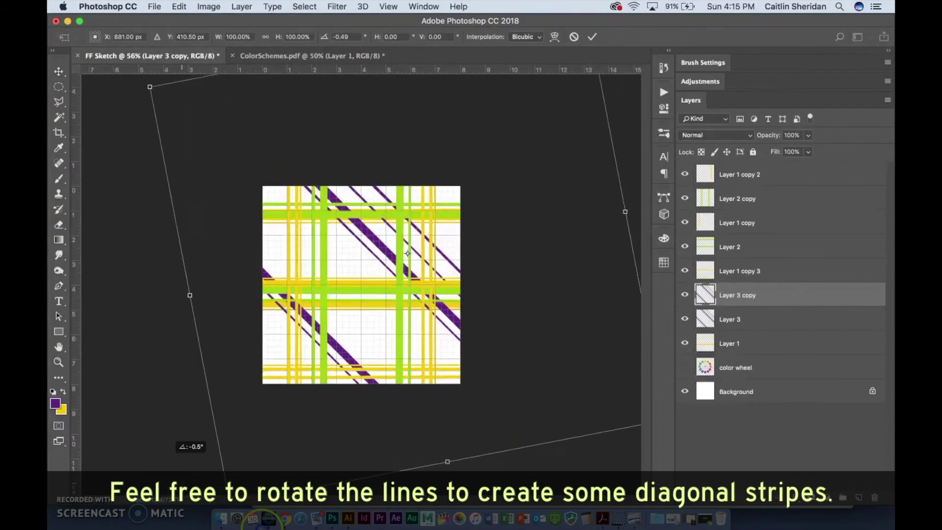
{"action": "left_click_drag", "start_coordinate": [164, 396], "coordinate": [364, 520]}
{"action": "key", "text": "Return"}
Duplicate Layer 2 copy, shift the duplicate about 2.2 inches toward the page's left edge, and place it below Layer 3 in the stack.
{"action": "left_click", "coordinate": [729, 333]}
{"action": "left_click_drag", "start_coordinate": [807, 193], "coordinate": [859, 497]}
{"action": "left_click_drag", "start_coordinate": [400, 366], "coordinate": [343, 269]}
{"action": "left_click_drag", "start_coordinate": [737, 198], "coordinate": [825, 356]}
{"action": "left_click", "coordinate": [543, 422]}
Hide the grid and select Layer 2 copy 2.
{"action": "left_click", "coordinate": [388, 7]}
{"action": "left_click", "coordinate": [567, 244]}
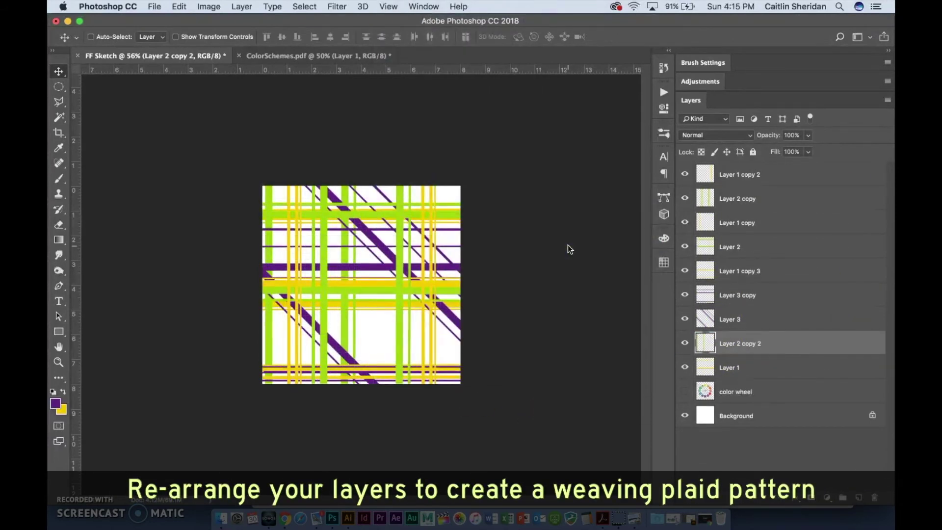
{"action": "left_click", "coordinate": [795, 342]}
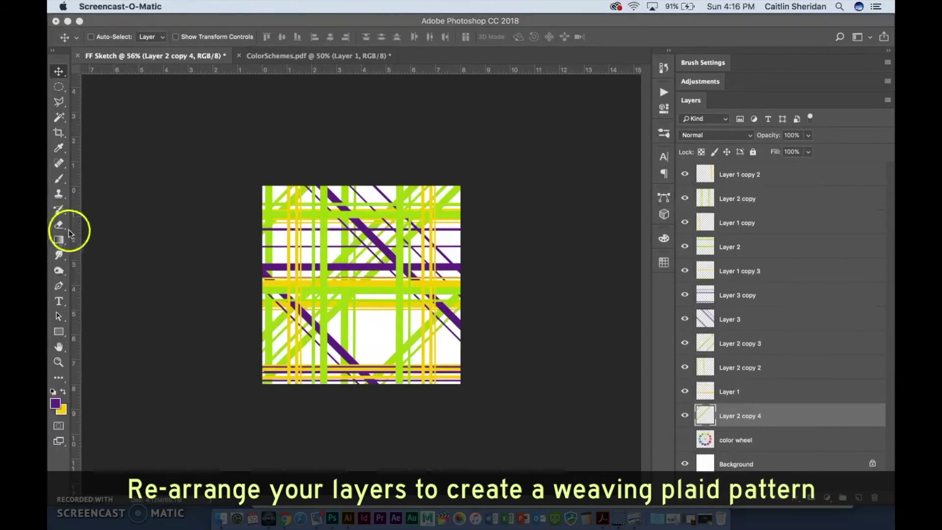
Set the background color to a light purple in the Color Picker.
{"action": "left_click", "coordinate": [62, 408]}
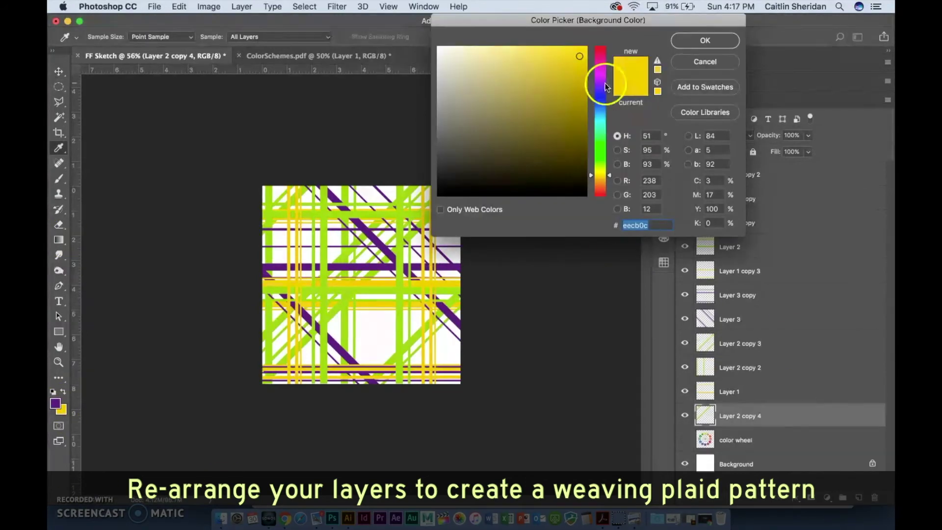
{"action": "left_click", "coordinate": [602, 84]}
{"action": "left_click", "coordinate": [570, 103]}
{"action": "left_click", "coordinate": [490, 57]}
{"action": "left_click", "coordinate": [704, 40]}
Add a new layer above the Background and fill it with a purple linear gradient at 22% tool opacity.
{"action": "left_click", "coordinate": [59, 240]}
{"action": "left_click", "coordinate": [737, 464]}
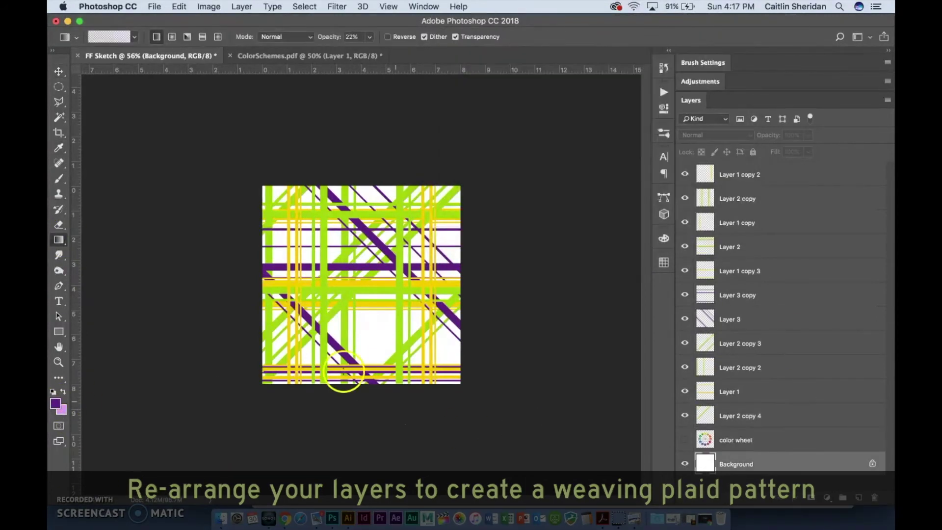
{"action": "left_click", "coordinate": [857, 495]}
{"action": "left_click_drag", "start_coordinate": [288, 187], "coordinate": [289, 186]}
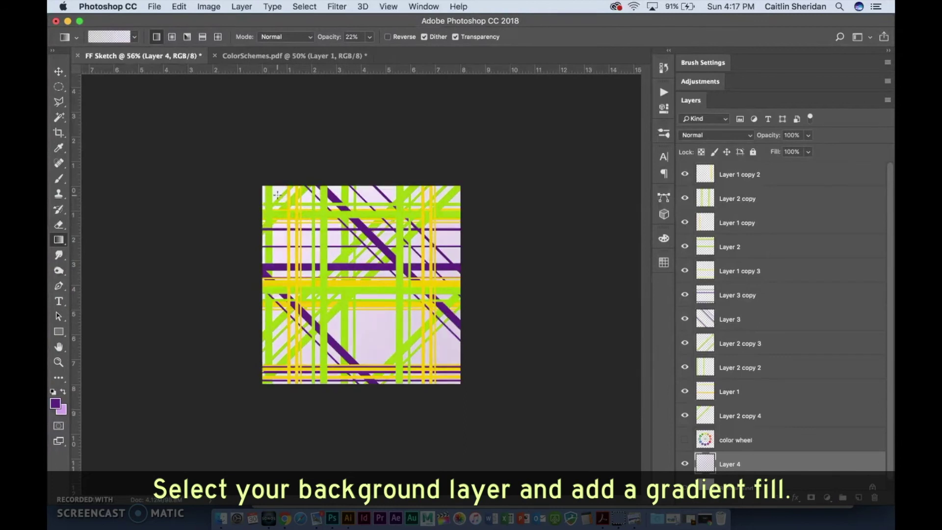
Lower Layer 4's opacity to 40% and apply two more diagonal gradient passes to strengthen its light purple fill.
{"action": "left_click_drag", "start_coordinate": [792, 154], "coordinate": [774, 152]}
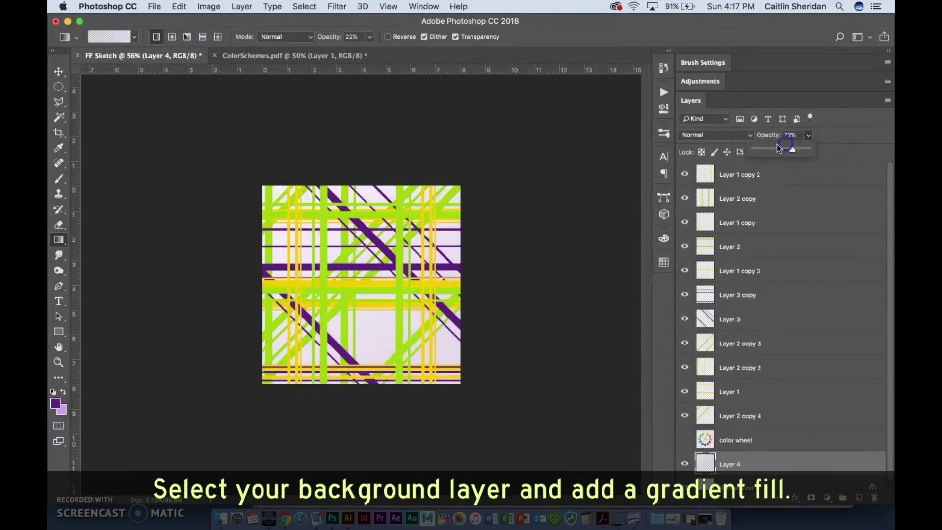
{"action": "left_click", "coordinate": [134, 37]}
{"action": "left_click_drag", "start_coordinate": [401, 358], "coordinate": [305, 221]}
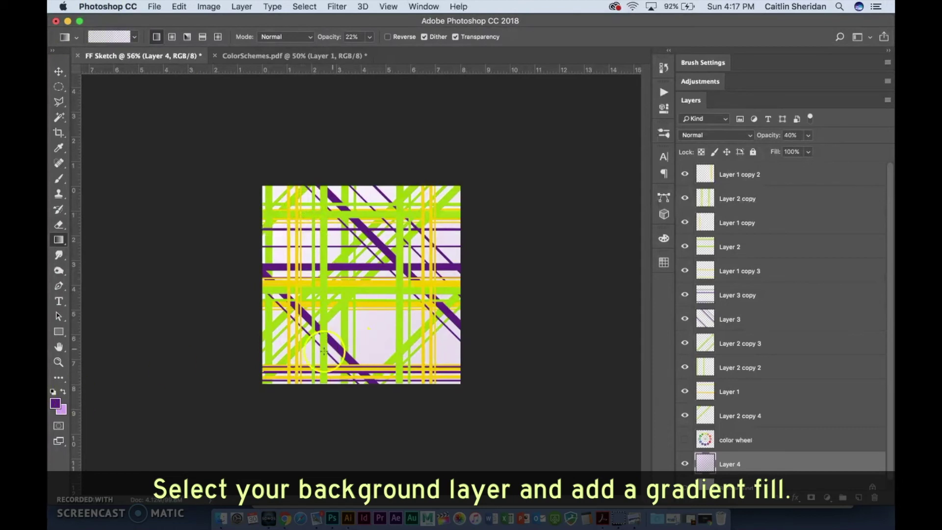
{"action": "left_click", "coordinate": [134, 37]}
{"action": "left_click", "coordinate": [74, 58]}
{"action": "left_click_drag", "start_coordinate": [412, 214], "coordinate": [303, 300]}
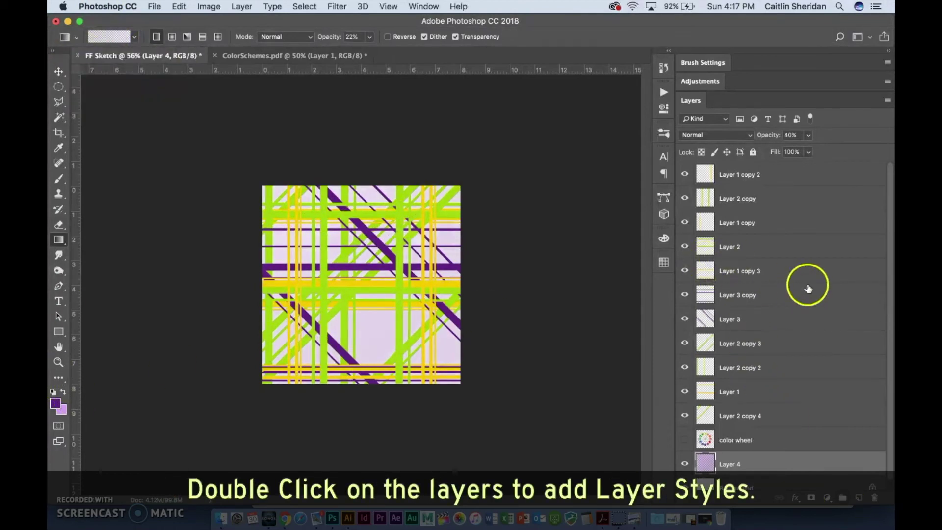
Add a Drop Shadow layer style with a 4 px distance to Layer 2's green horizontal lines.
{"action": "double_click", "coordinate": [785, 246]}
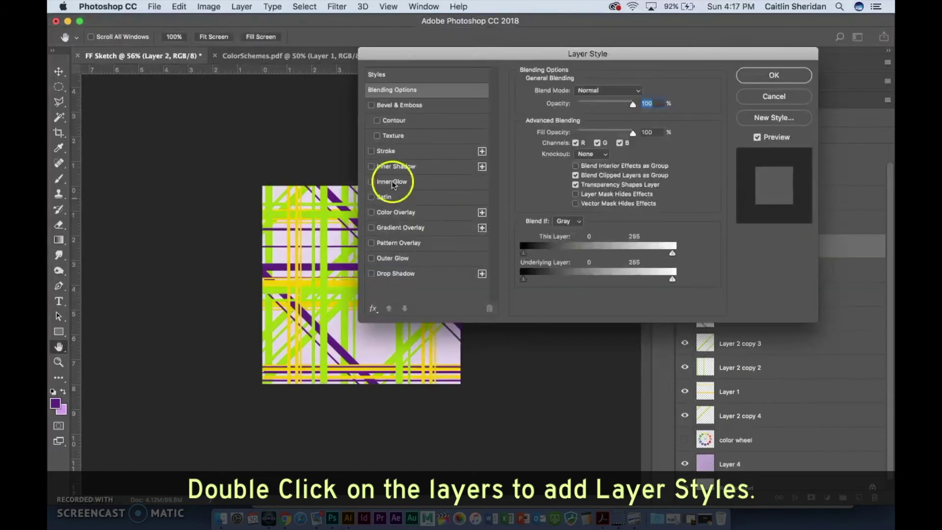
{"action": "left_click", "coordinate": [432, 271]}
{"action": "left_click_drag", "start_coordinate": [477, 55], "coordinate": [555, 62]}
{"action": "mouse_move", "coordinate": [639, 149]}
{"action": "left_mouse_down"}
{"action": "mouse_move", "coordinate": [658, 151]}
{"action": "mouse_move", "coordinate": [656, 180]}
{"action": "mouse_move", "coordinate": [640, 177]}
{"action": "mouse_move", "coordinate": [642, 157]}
{"action": "left_mouse_up"}
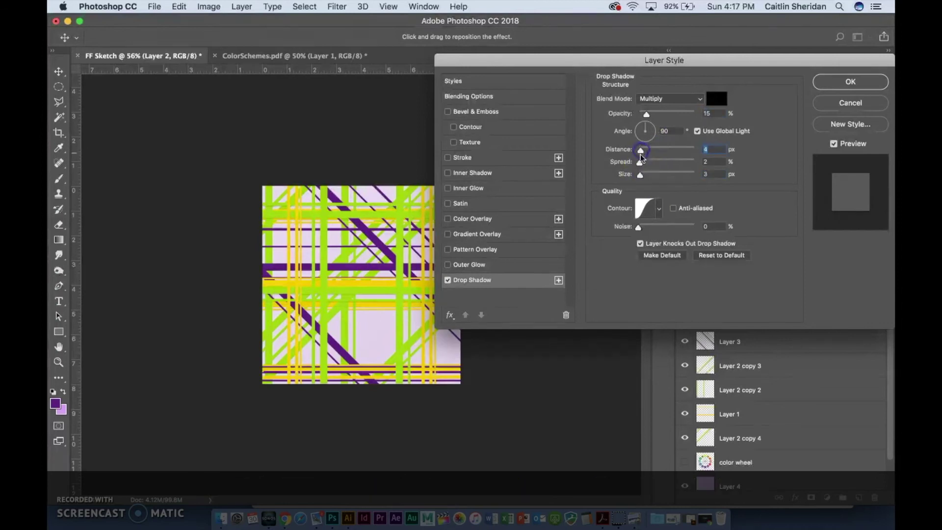
{"action": "left_click", "coordinate": [825, 83]}
{"action": "left_click", "coordinate": [488, 172]}
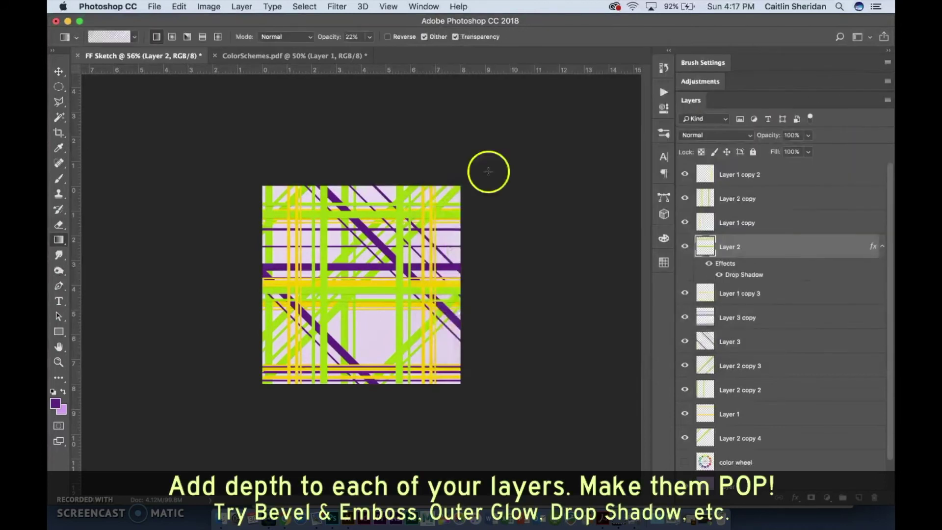
Add a 2 px black inside Stroke and an Inner Bevel effect to Layer 3's diagonal purple lines.
{"action": "double_click", "coordinate": [61, 347]}
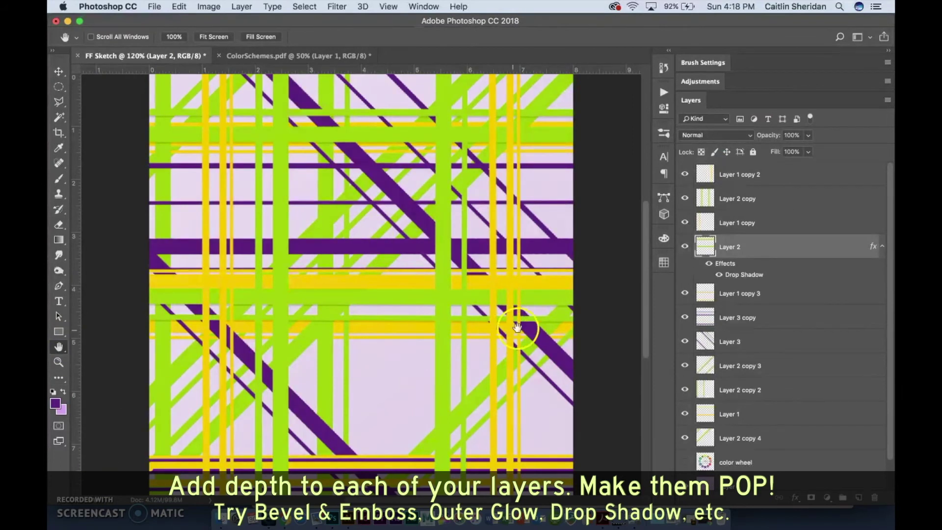
{"action": "double_click", "coordinate": [796, 346]}
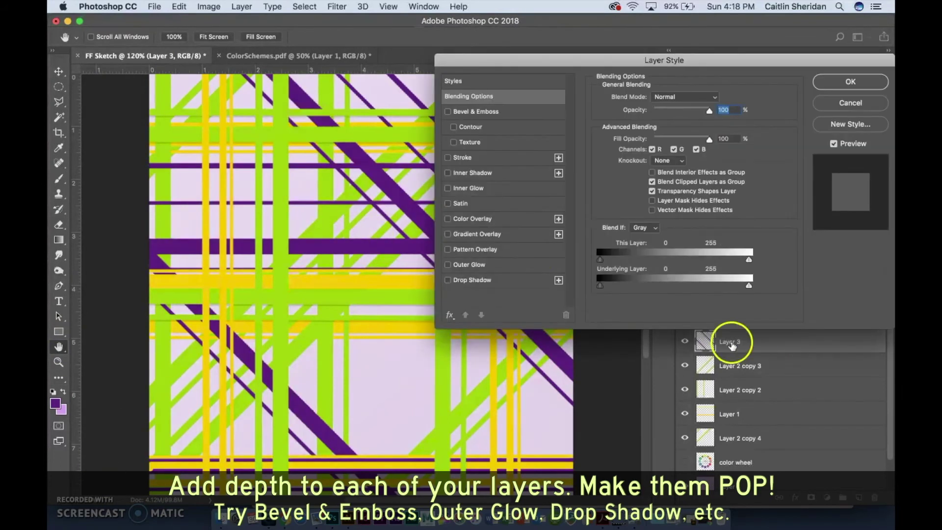
{"action": "left_click", "coordinate": [522, 159]}
{"action": "left_click", "coordinate": [631, 194]}
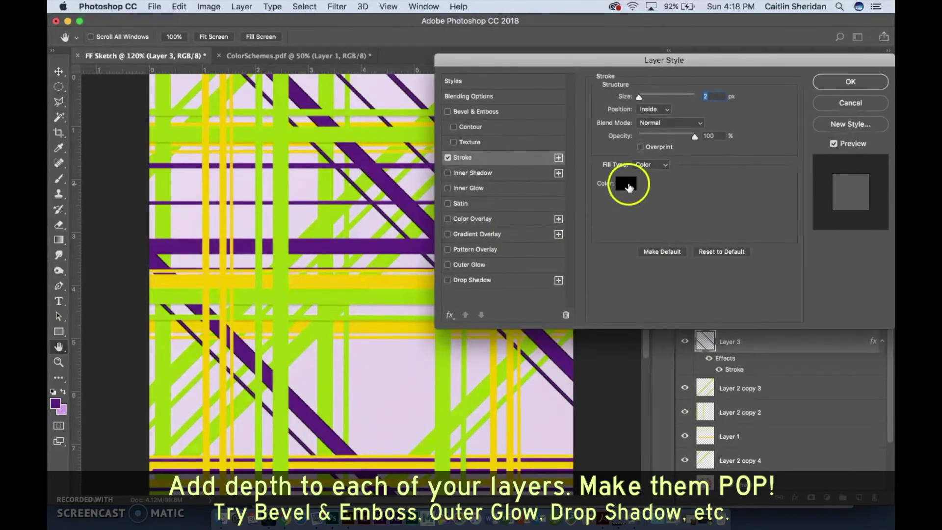
{"action": "left_click", "coordinate": [518, 112]}
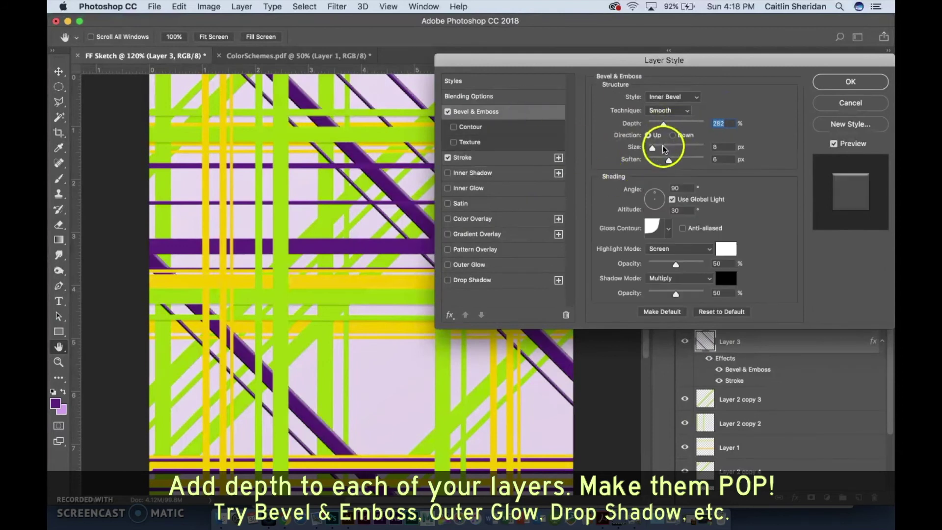
{"action": "left_click", "coordinate": [839, 86]}
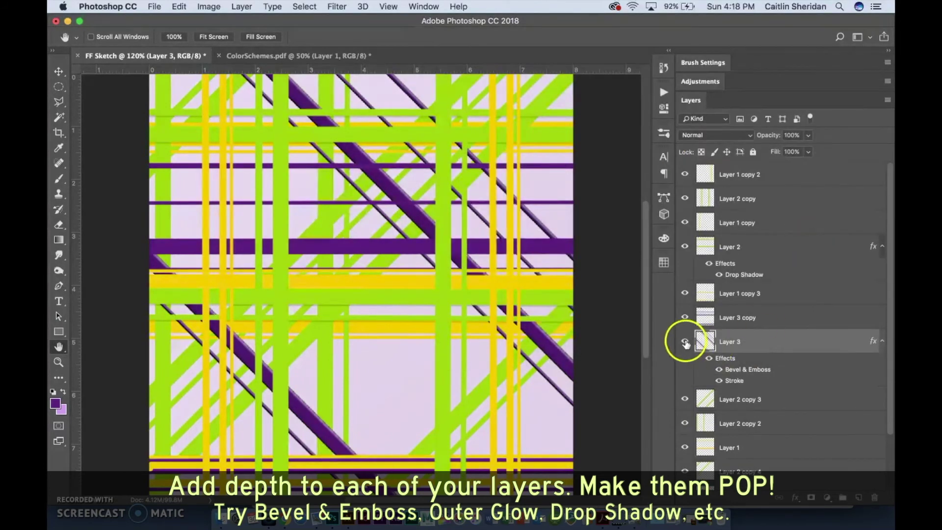
{"action": "double_click", "coordinate": [782, 201]}
{"action": "left_click", "coordinate": [844, 104]}
{"action": "left_click", "coordinate": [685, 197]}
{"action": "left_click", "coordinate": [685, 197]}
Add Bevel & Emboss to Layer 2 copy with 136% depth, 8 px size and 3 px soften.
{"action": "double_click", "coordinate": [765, 199]}
{"action": "left_click", "coordinate": [514, 114]}
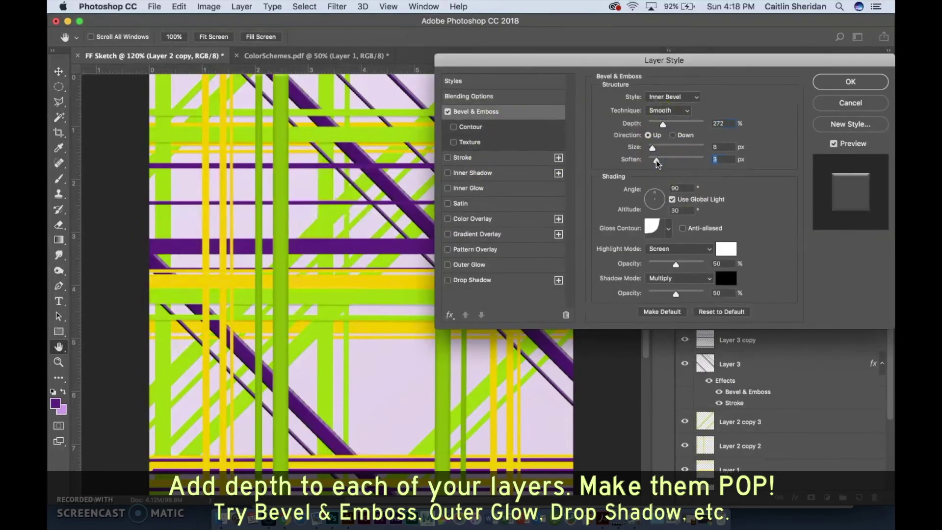
{"action": "left_click", "coordinate": [653, 148]}
{"action": "left_click", "coordinate": [656, 125]}
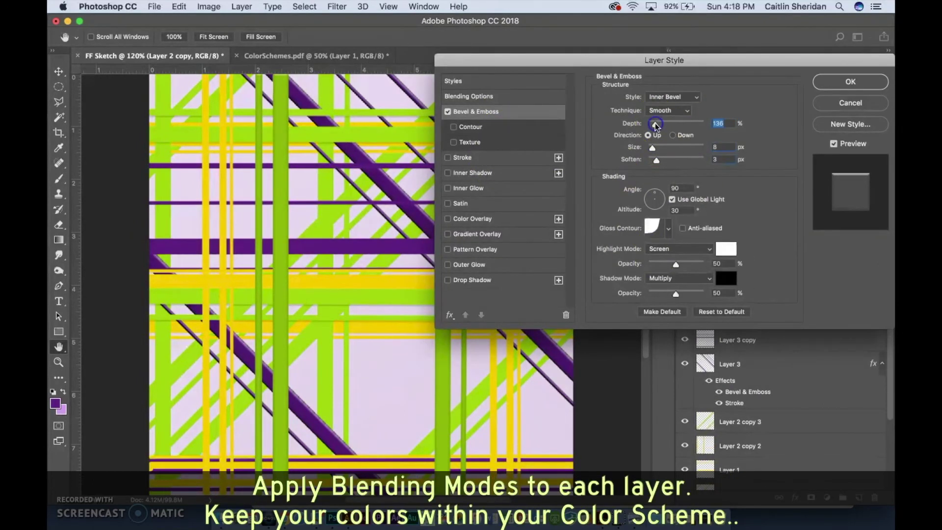
Change the bevel on Layer 2 copy to a linear gloss contour and the Outer Bevel style, and apply it.
{"action": "left_click", "coordinate": [669, 228]}
{"action": "left_click", "coordinate": [599, 255]}
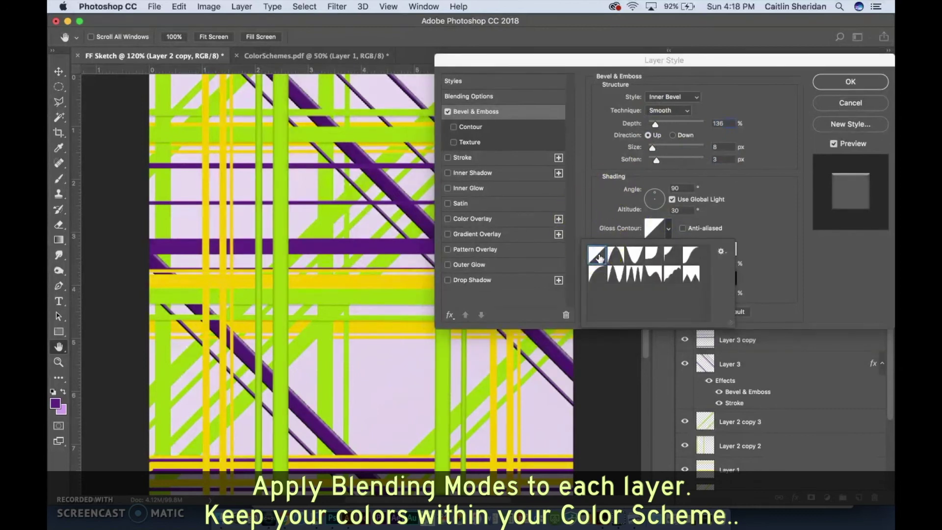
{"action": "left_click", "coordinate": [694, 99]}
{"action": "left_click", "coordinate": [694, 89]}
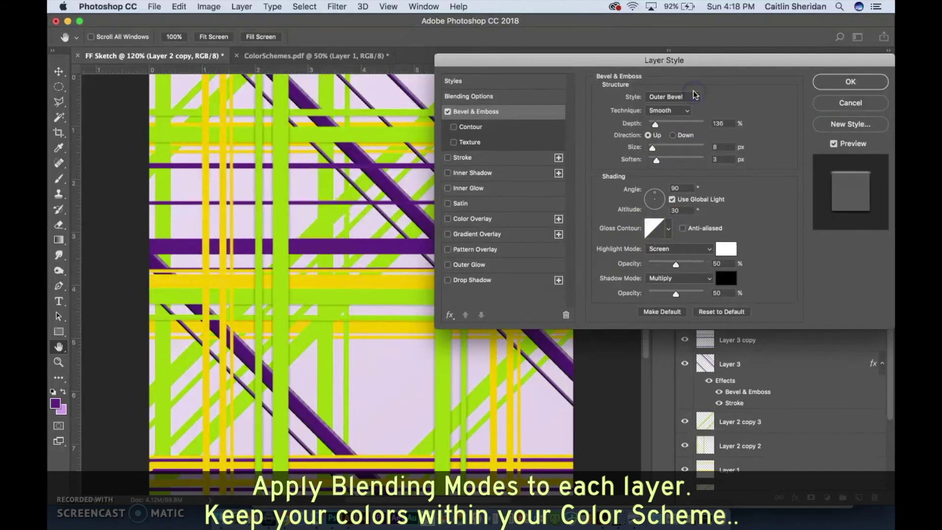
{"action": "left_click", "coordinate": [852, 82]}
Try Linear Burn on Layer 2 copy, and set its blending mode to Screen instead.
{"action": "left_click", "coordinate": [721, 135]}
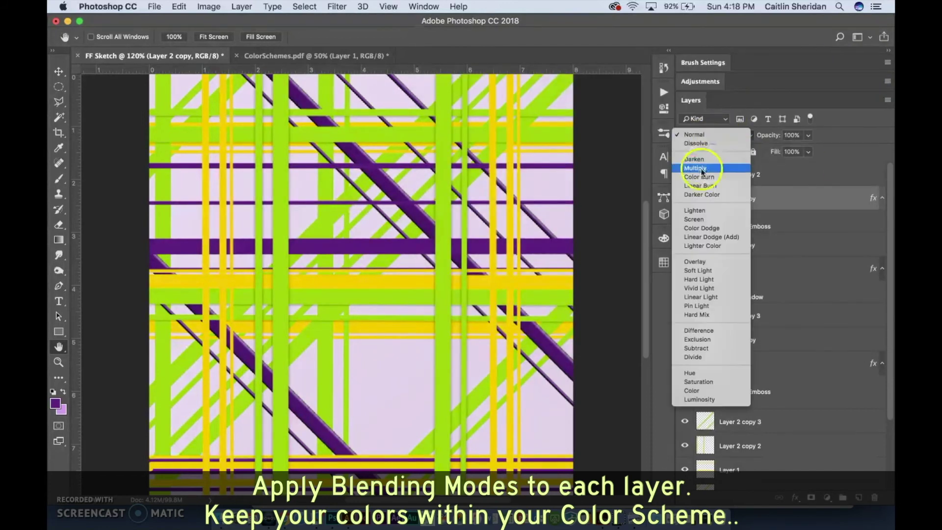
{"action": "left_click", "coordinate": [700, 186]}
{"action": "left_click", "coordinate": [717, 136]}
{"action": "left_click", "coordinate": [850, 133]}
Copy the Bevel & Emboss effect from Layer 2 copy onto the other line layers, including Layer 1 copy 2, Layer 1 copy 3 and Layer 3 copy.
{"action": "left_click_drag", "start_coordinate": [732, 218], "coordinate": [743, 180]}
{"action": "key", "text": "super+z"}
{"action": "left_click_drag", "start_coordinate": [722, 217], "coordinate": [738, 409]}
{"action": "scroll", "coordinate": [736, 412], "scroll_direction": "down", "scroll_amount": 5}
{"action": "scroll", "coordinate": [729, 249], "scroll_direction": "up", "scroll_amount": 5}
Duplicate Layer 2 copy so a second Screen-mode set of vertical lines sits directly above it.
{"action": "left_click", "coordinate": [731, 314]}
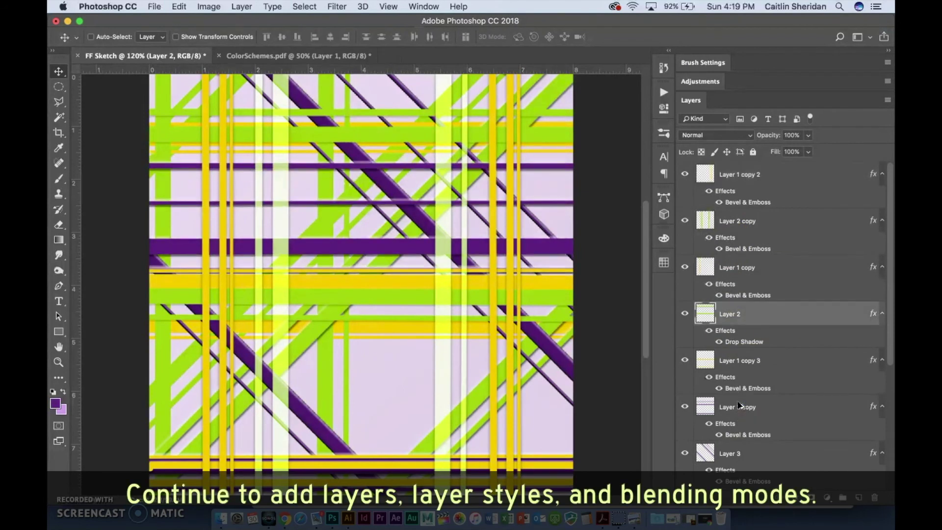
{"action": "scroll", "coordinate": [711, 362], "scroll_direction": "down", "scroll_amount": 5}
{"action": "left_click", "coordinate": [741, 359]}
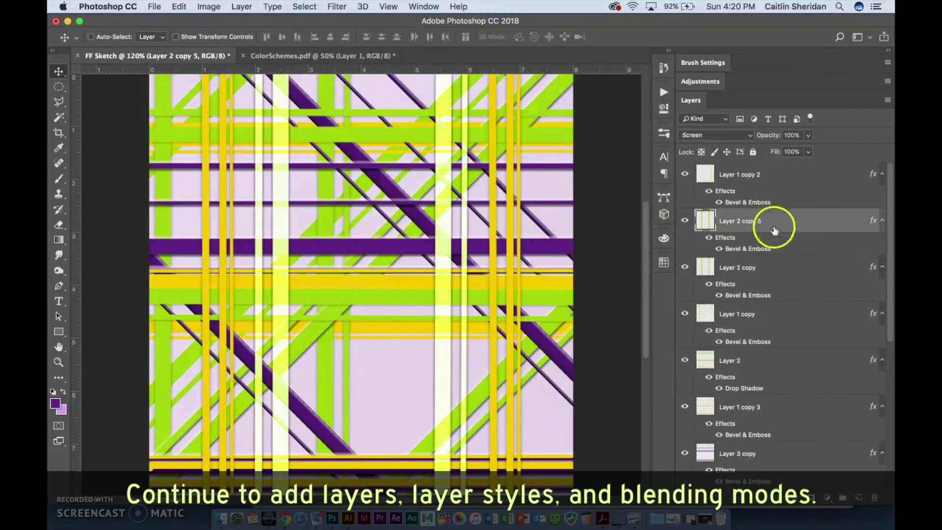
Rotate Layer 2 copy 5 by 45°, stretch its height to about 138%, place it below Layer 2, and shift it about 1.08 in right and down.
{"action": "left_click_drag", "start_coordinate": [175, 166], "coordinate": [133, 204]}
{"action": "scroll", "coordinate": [133, 204], "scroll_direction": "down", "scroll_amount": 3}
{"action": "left_click", "coordinate": [179, 7]}
{"action": "left_click", "coordinate": [202, 258]}
{"action": "left_click_drag", "start_coordinate": [552, 159], "coordinate": [456, 130]}
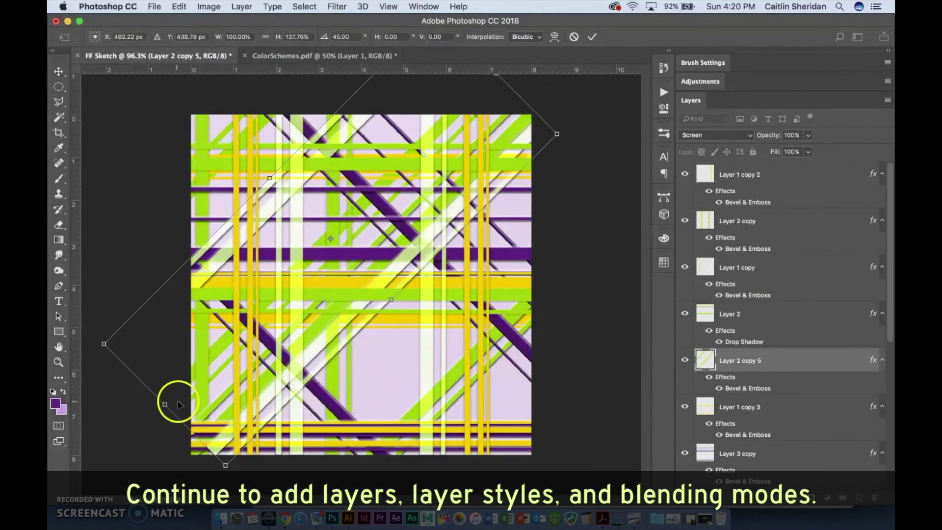
{"action": "key", "text": "Return"}
{"action": "left_click_drag", "start_coordinate": [338, 393], "coordinate": [395, 450]}
{"action": "left_click_drag", "start_coordinate": [358, 286], "coordinate": [405, 332]}
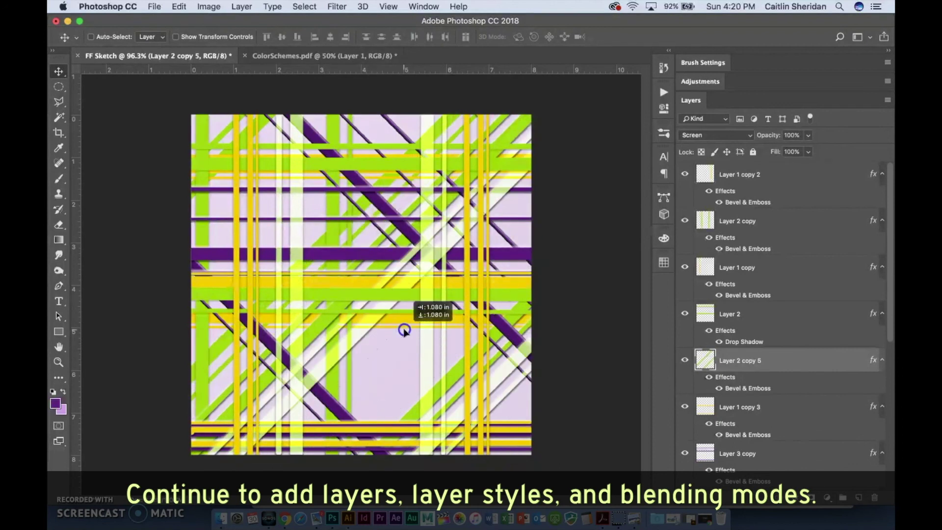
Collapse the effects lists of the line layers so only the layer names show.
{"action": "left_click", "coordinate": [882, 174]}
{"action": "left_click", "coordinate": [882, 198]}
{"action": "left_click", "coordinate": [881, 222]}
{"action": "left_click", "coordinate": [882, 246]}
{"action": "left_click", "coordinate": [882, 271]}
{"action": "left_click", "coordinate": [882, 343]}
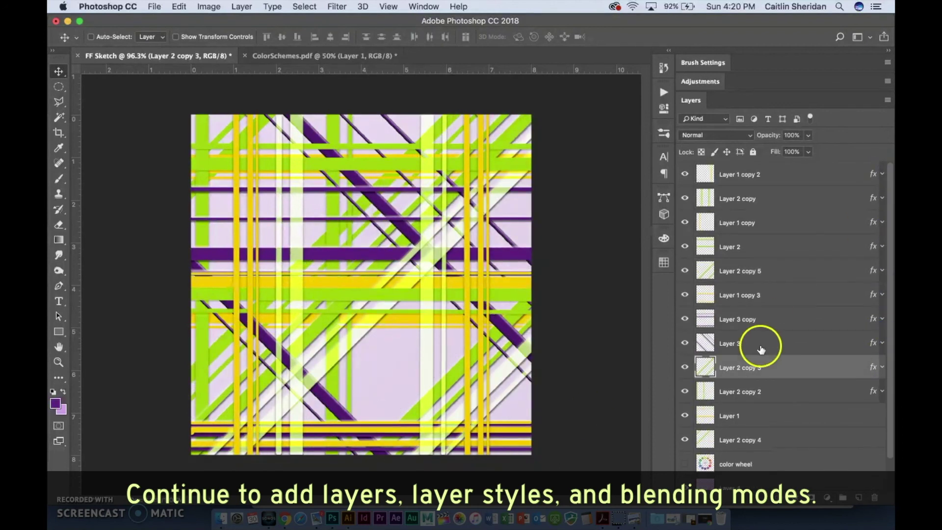
Give Layer 3 and Layer 3 copy a darkening blending mode so the purple lines deepen where they cross other colors.
{"action": "left_click", "coordinate": [756, 343]}
{"action": "left_click", "coordinate": [716, 135]}
{"action": "left_click", "coordinate": [696, 168]}
{"action": "left_click", "coordinate": [738, 319]}
{"action": "left_click", "coordinate": [716, 135]}
{"action": "left_click", "coordinate": [696, 168]}
Change the blending mode of Layer 2 copy 5 so its diagonal lines turn bright yellow.
{"action": "left_click", "coordinate": [744, 272]}
{"action": "left_click", "coordinate": [716, 135]}
{"action": "left_click", "coordinate": [707, 214]}
{"action": "left_click", "coordinate": [795, 199]}
Change the blending mode of Layer 2 copy 3 so its green diagonal lines turn pale white.
{"action": "left_click", "coordinate": [723, 372]}
{"action": "left_click", "coordinate": [715, 134]}
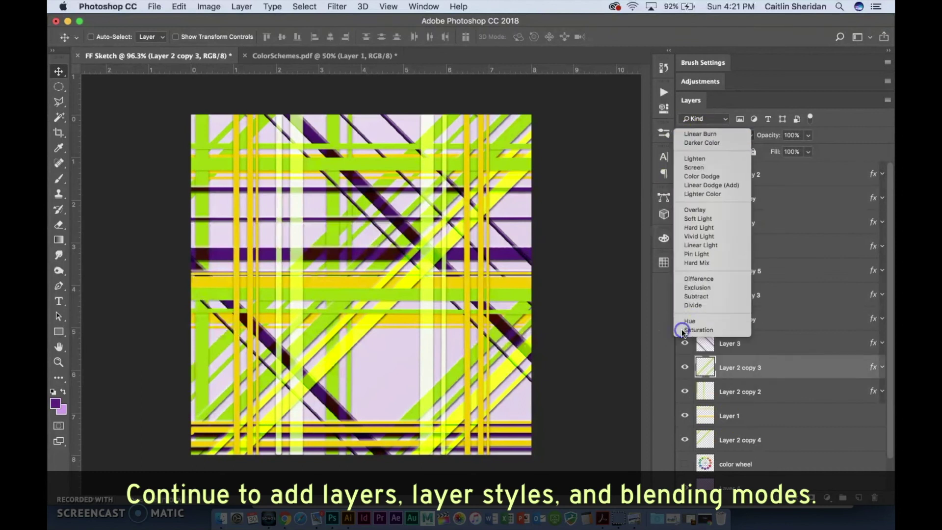
{"action": "left_click", "coordinate": [683, 332]}
{"action": "left_click", "coordinate": [716, 135]}
{"action": "left_click", "coordinate": [693, 100]}
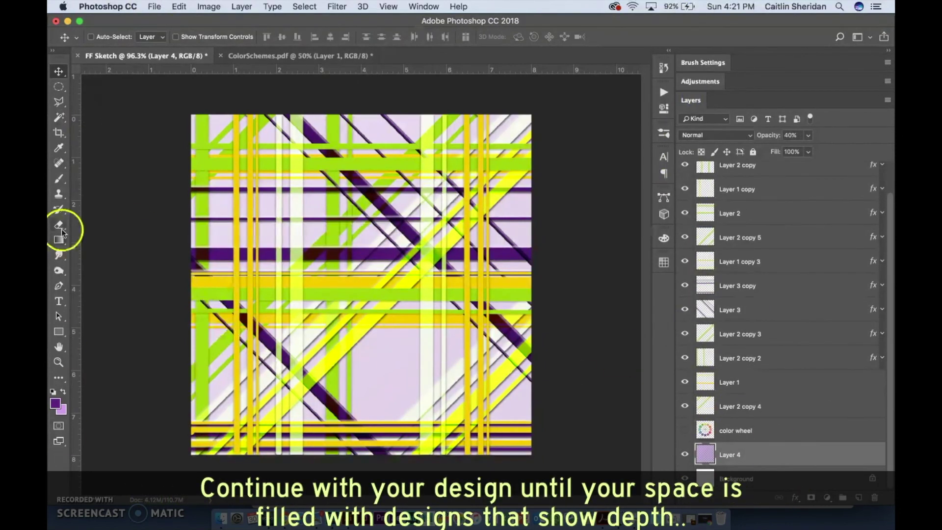
Sample the lime green of the lines as the foreground color and choose a darker green as the background color for Layer 4's gradient.
{"action": "left_click", "coordinate": [58, 148]}
{"action": "left_click", "coordinate": [217, 164]}
{"action": "left_click", "coordinate": [62, 409]}
{"action": "left_click", "coordinate": [600, 166]}
{"action": "left_click", "coordinate": [571, 131]}
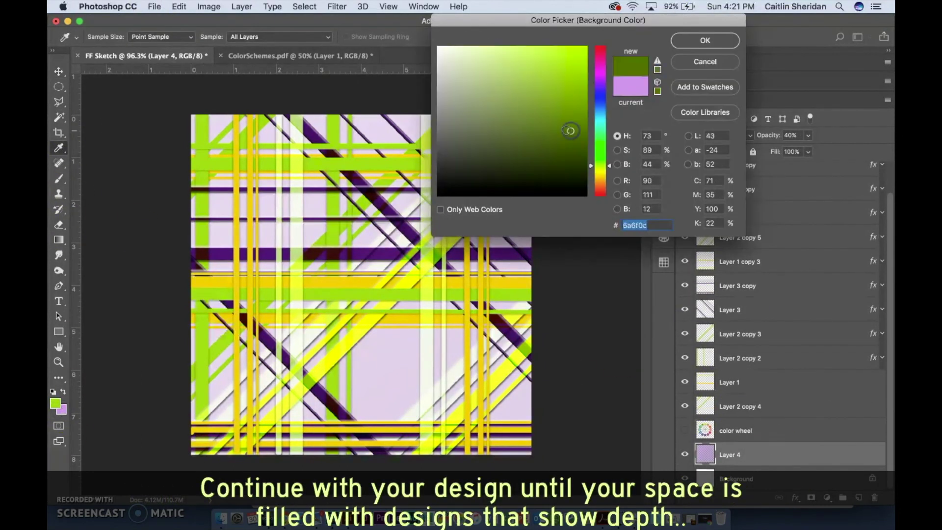
{"action": "left_click_drag", "start_coordinate": [599, 160], "coordinate": [598, 161]}
{"action": "left_click", "coordinate": [705, 40]}
{"action": "left_click", "coordinate": [59, 239]}
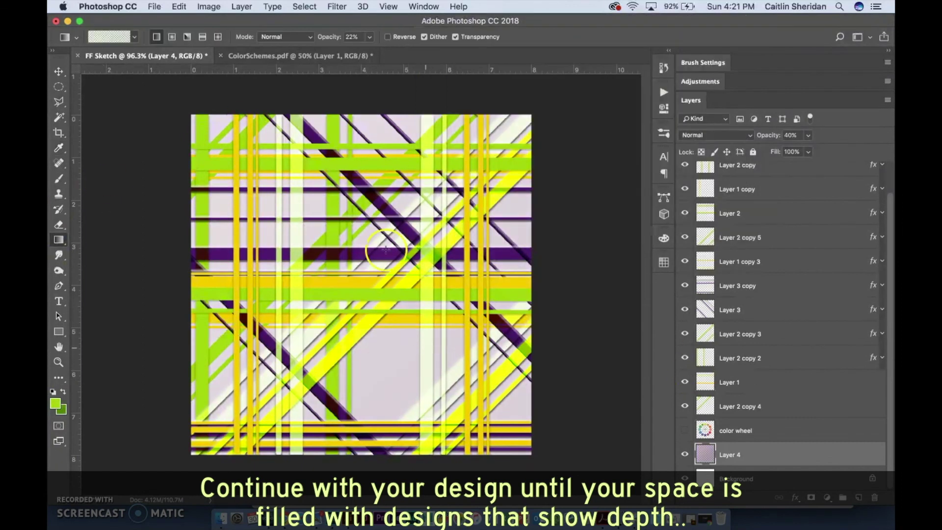
Fill Layer 4 with a diagonal gradient from a very dark green foreground to the green background color, and lower the layer's opacity to 12%.
{"action": "key", "text": "v"}
{"action": "left_click", "coordinate": [56, 403]}
{"action": "left_click", "coordinate": [544, 142]}
{"action": "left_click", "coordinate": [705, 40]}
{"action": "left_click", "coordinate": [59, 239]}
{"action": "left_click_drag", "start_coordinate": [511, 420], "coordinate": [211, 139]}
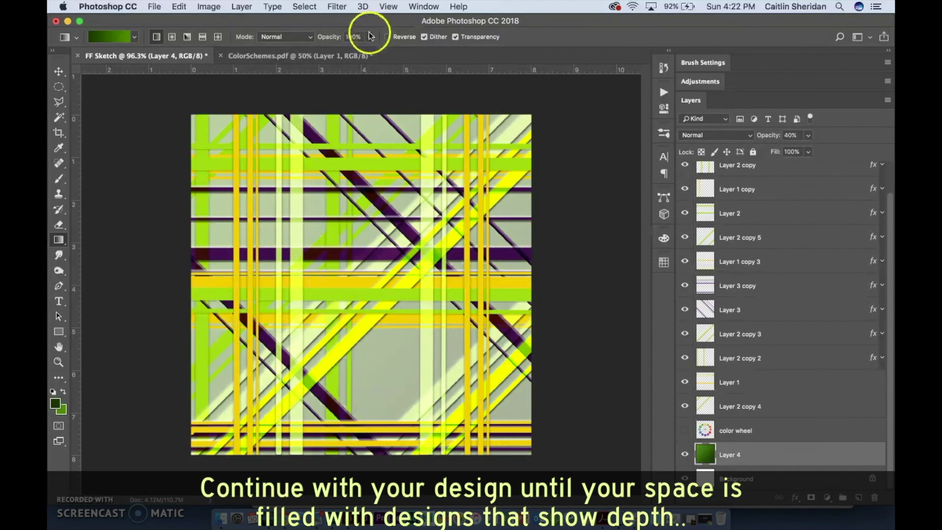
{"action": "left_click_drag", "start_coordinate": [809, 137], "coordinate": [793, 151]}
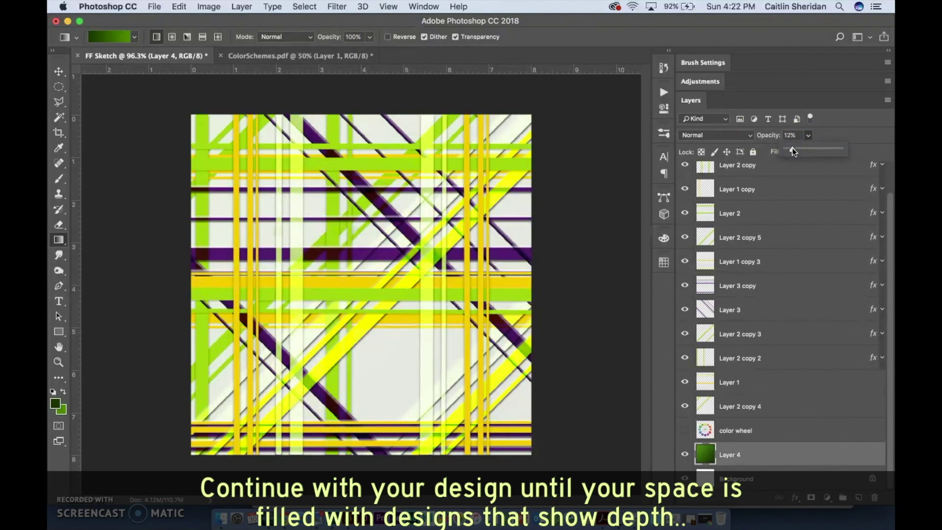
Save the document in the Downloads folder as the Photoshop file FF Sketch_Stripes.psd.
{"action": "left_click", "coordinate": [58, 72]}
{"action": "left_click", "coordinate": [154, 7]}
{"action": "left_click", "coordinate": [169, 121]}
{"action": "type", "text": "_Stripes"}
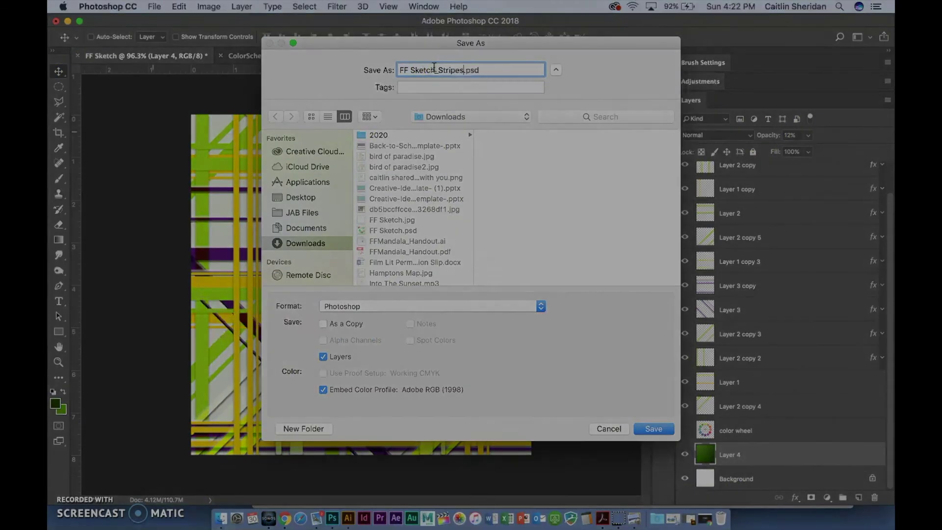
{"action": "key", "text": "Return"}
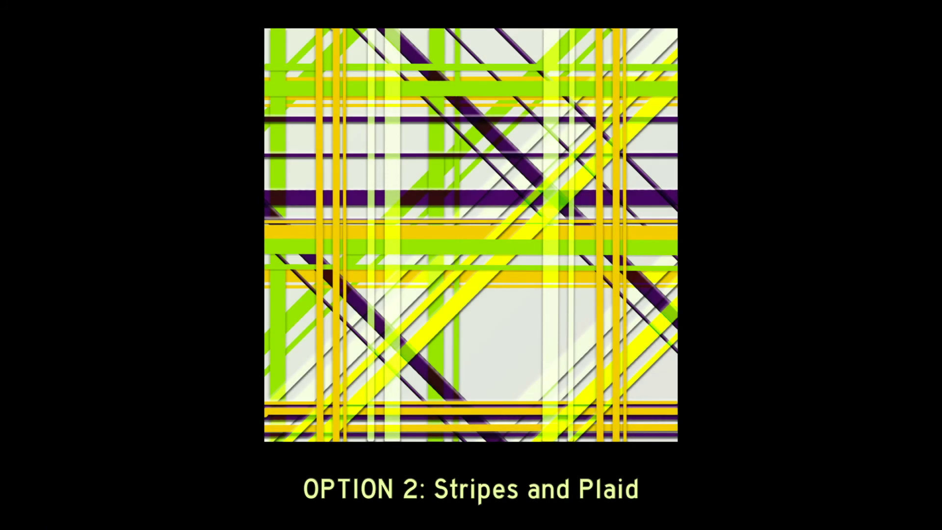